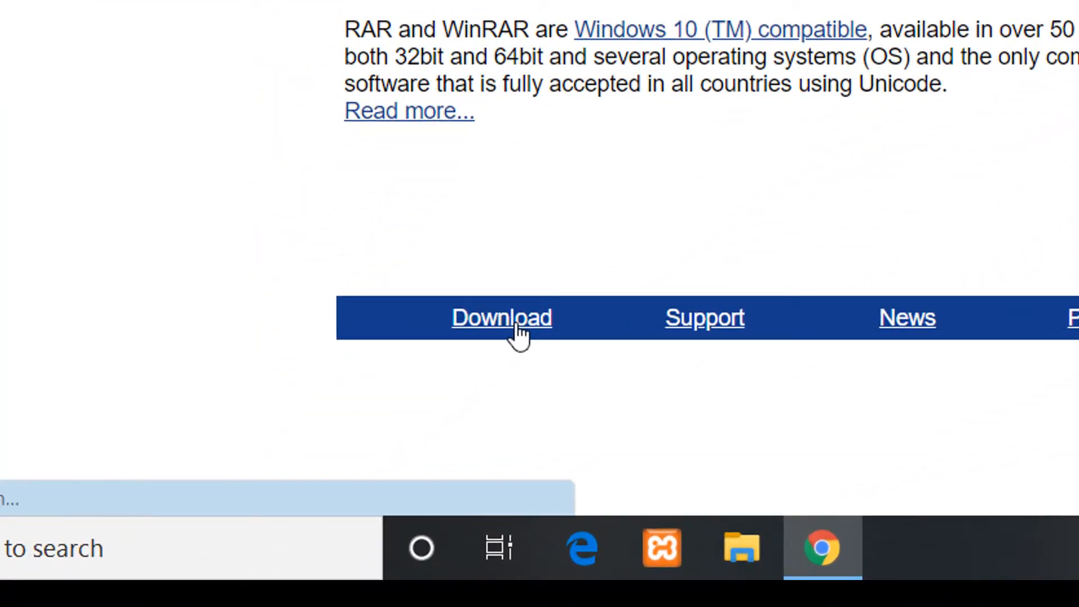
Open the WinRAR download page and look through the list of available language versions.
{"action": "left_click", "coordinate": [517, 329]}
{"action": "scroll", "coordinate": [607, 325], "scroll_direction": "down", "scroll_amount": 5}
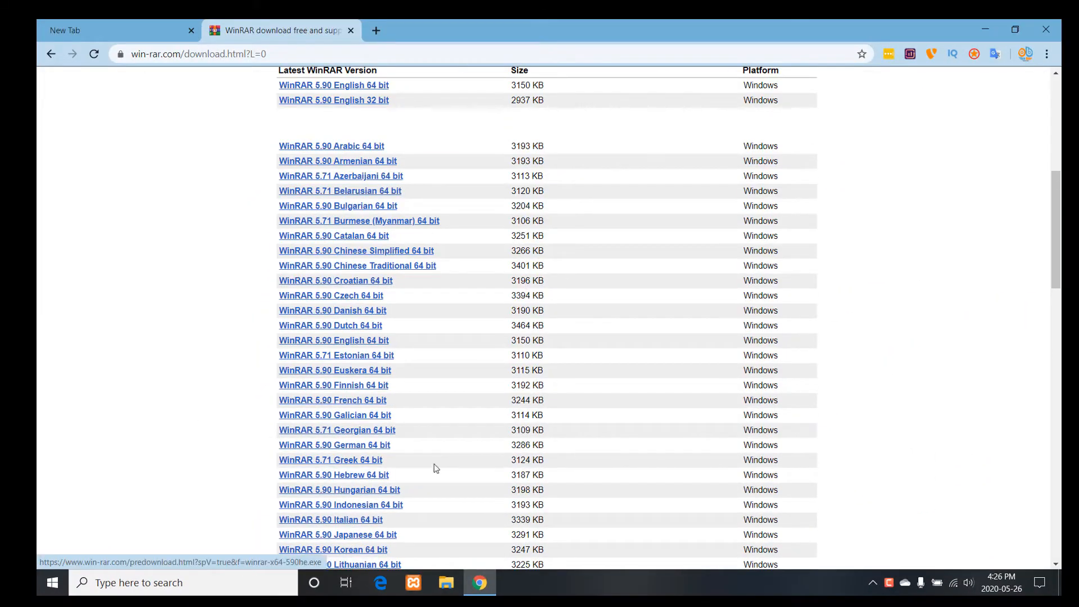
{"action": "scroll", "coordinate": [418, 488], "scroll_direction": "down", "scroll_amount": 4}
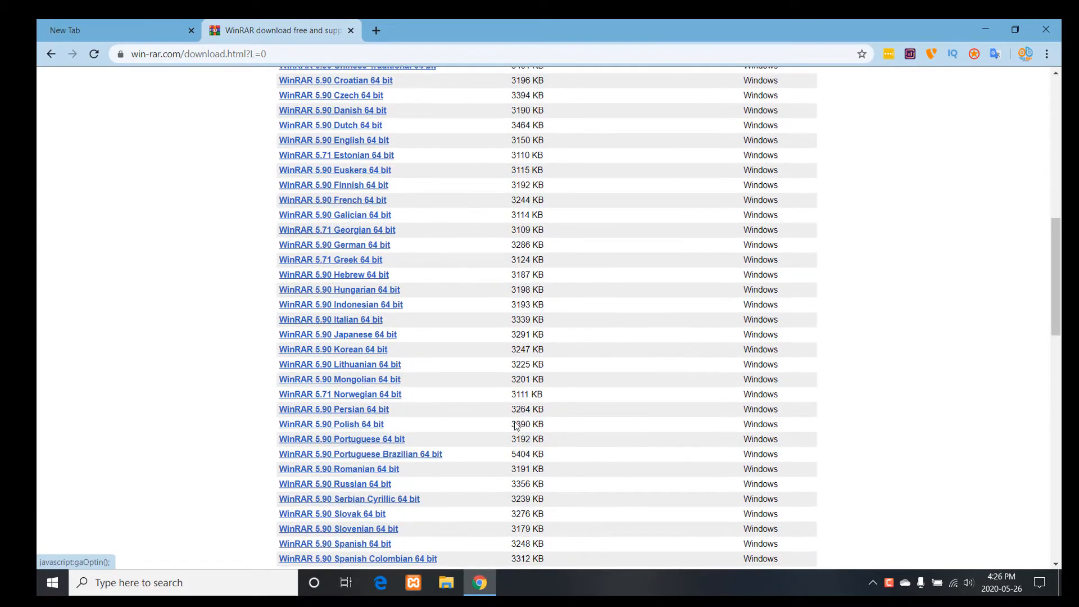
{"action": "scroll", "coordinate": [374, 398], "scroll_direction": "up", "scroll_amount": 10}
Examine the choices offered by the Language, Version, Platform and Arch-Type download filters.
{"action": "left_click", "coordinate": [419, 376]}
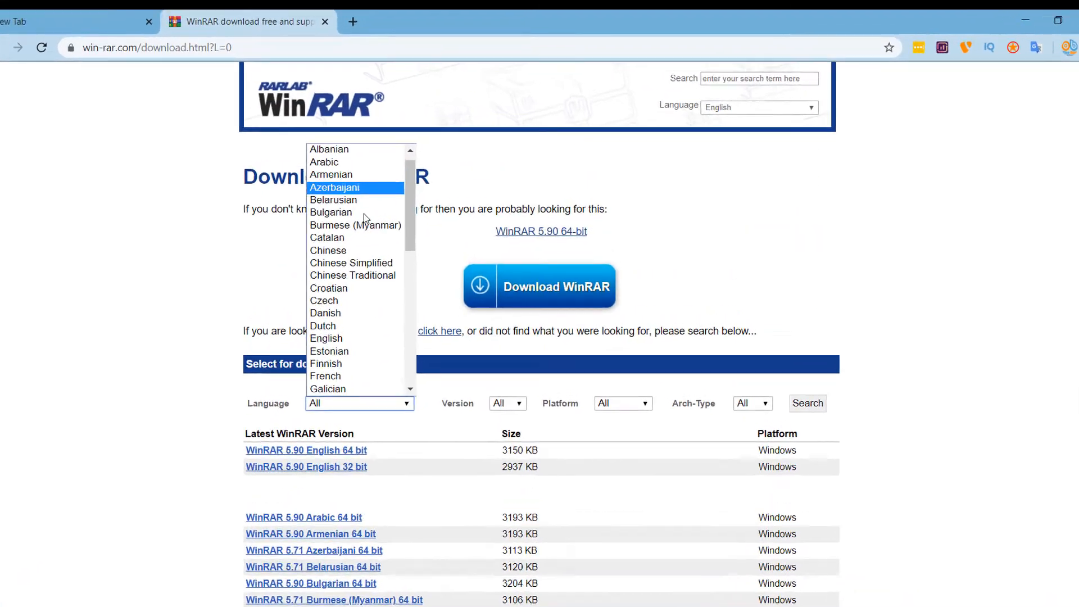
{"action": "left_click", "coordinate": [508, 403]}
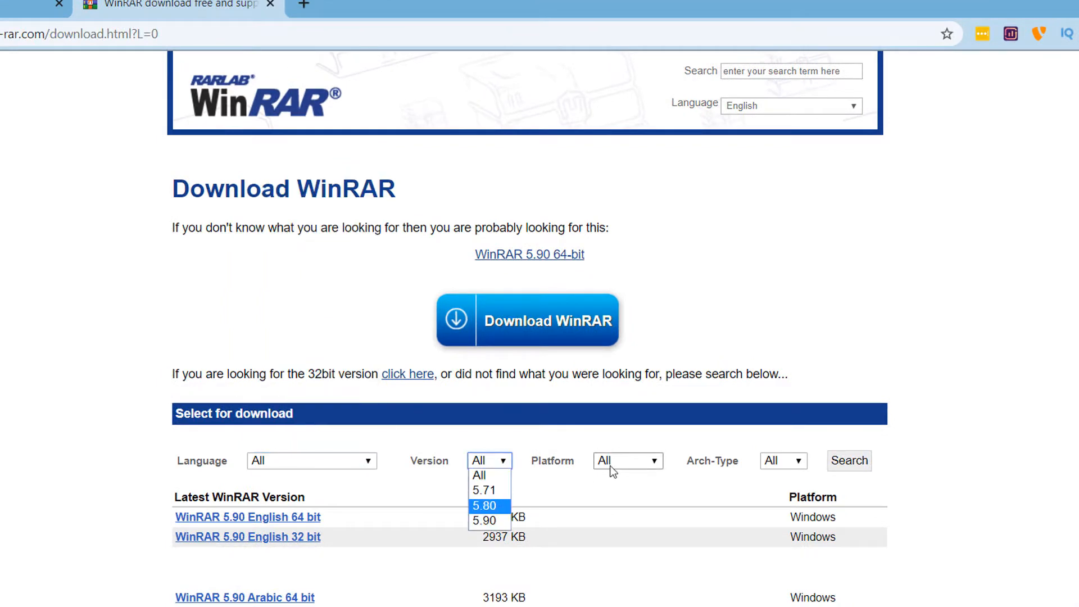
{"action": "left_click", "coordinate": [611, 467]}
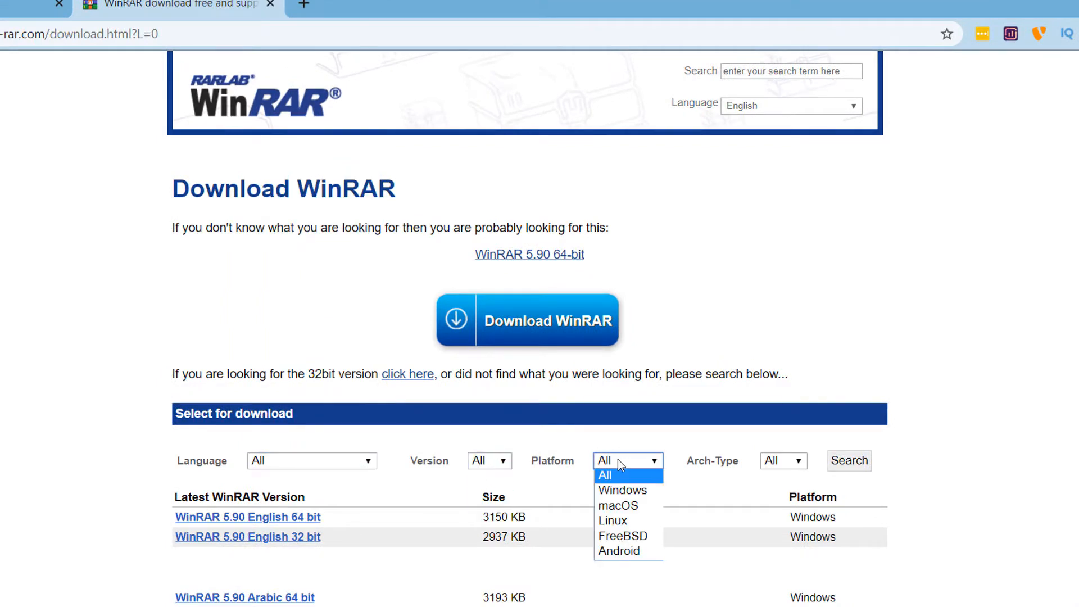
{"action": "left_click", "coordinate": [792, 460]}
{"action": "left_click", "coordinate": [980, 504]}
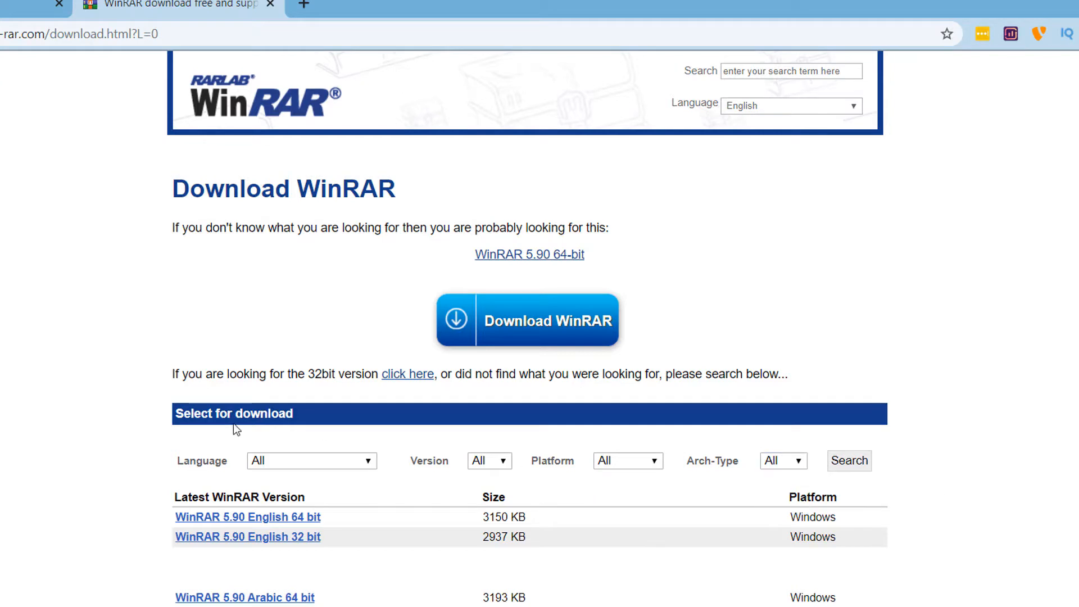
Search the downloads for language English, version 5.90 and platform Windows.
{"action": "left_click", "coordinate": [324, 462]}
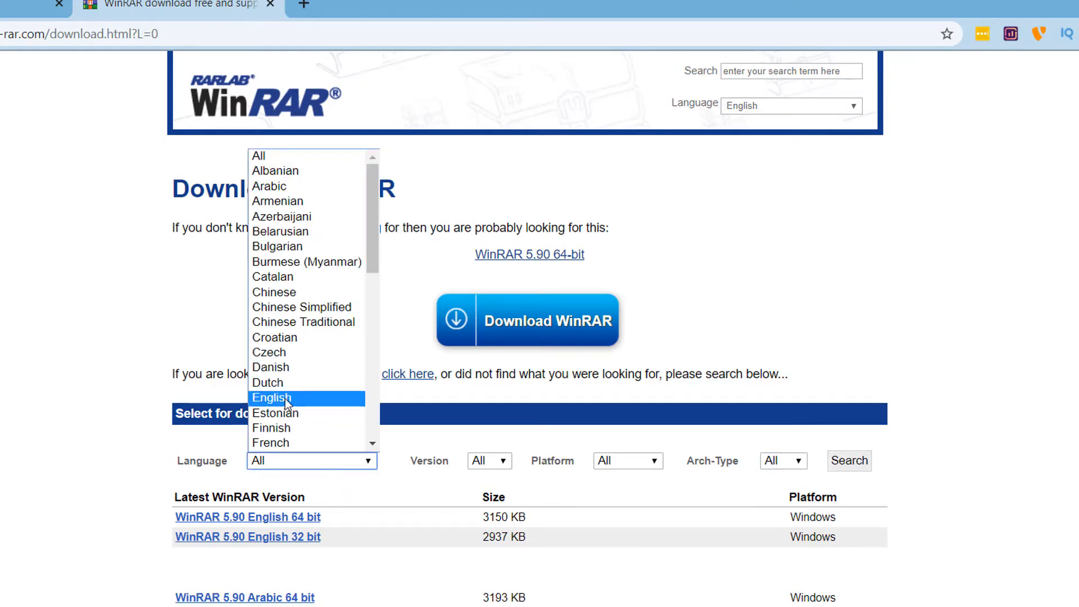
{"action": "left_click", "coordinate": [272, 398]}
{"action": "left_click", "coordinate": [497, 461]}
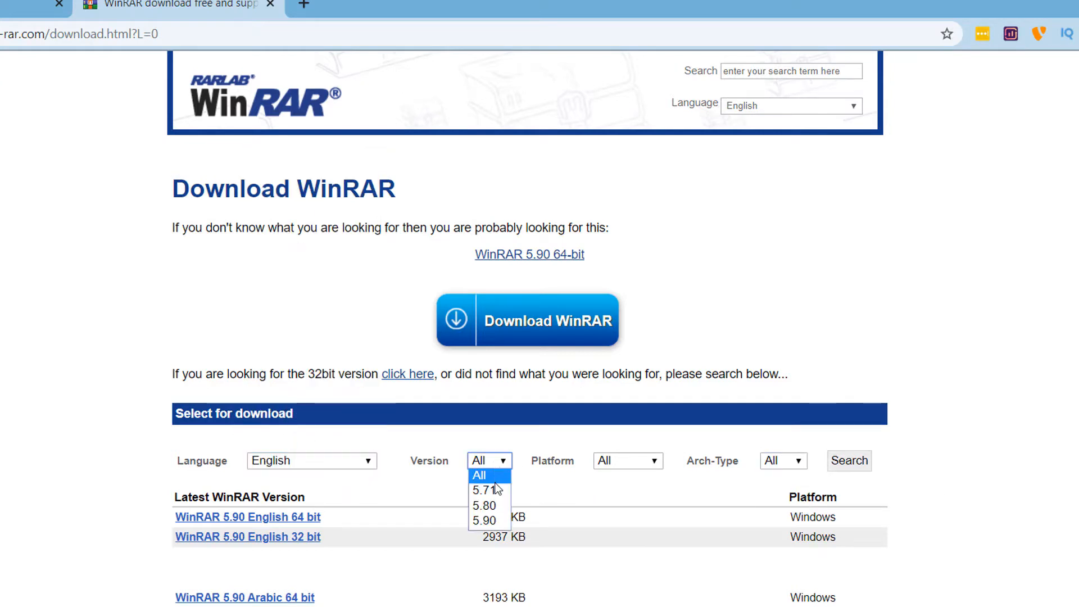
{"action": "left_click", "coordinate": [489, 520]}
{"action": "left_click", "coordinate": [646, 463]}
{"action": "left_click", "coordinate": [643, 493]}
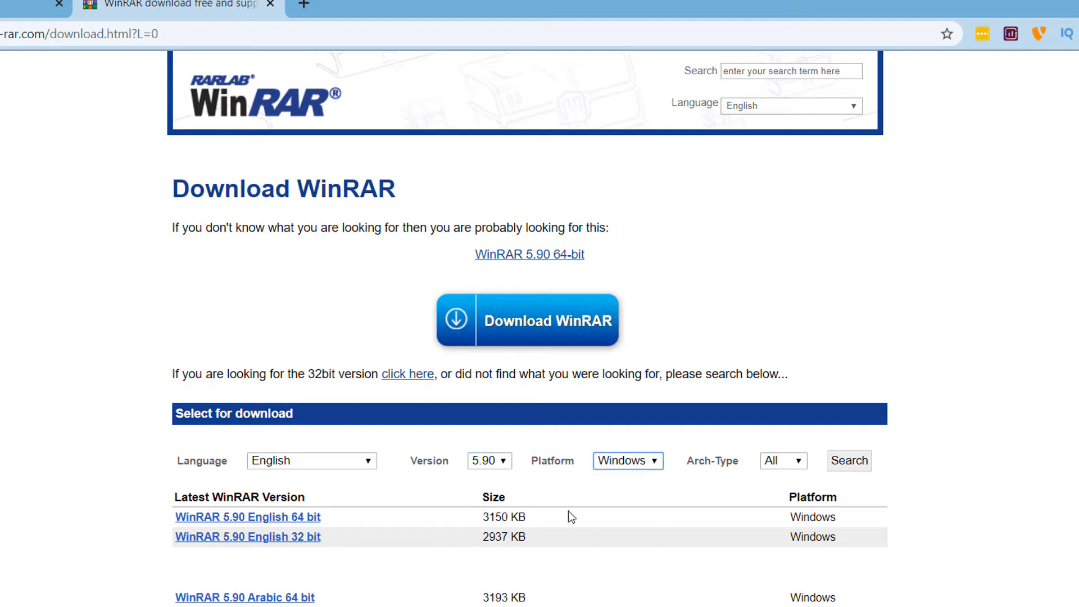
{"action": "left_click", "coordinate": [843, 463]}
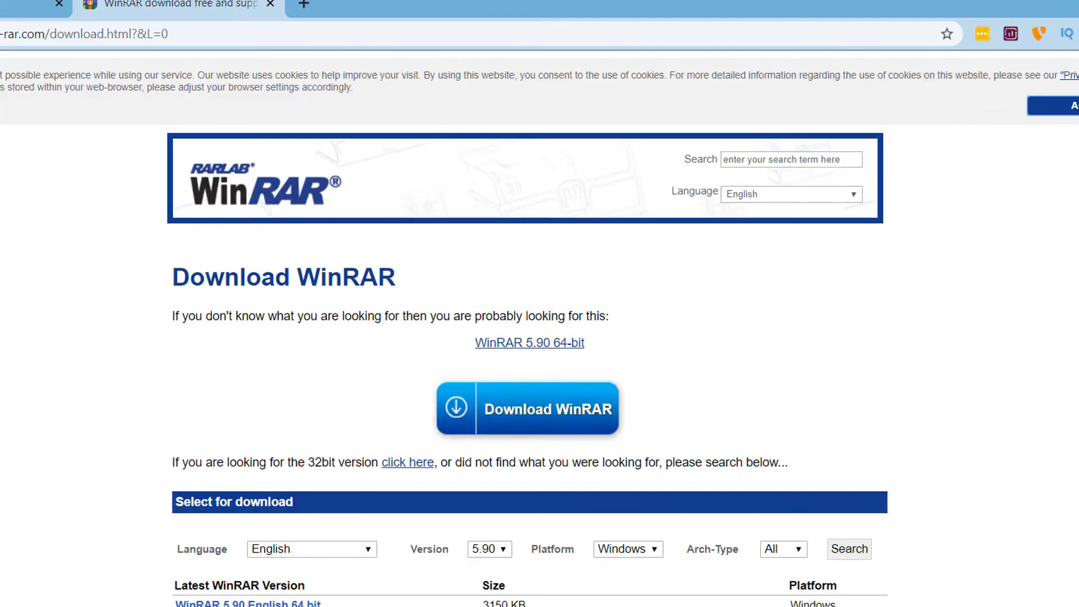
Set the Arch-Type filter of the download search to 64bit.
{"action": "left_click_drag", "start_coordinate": [192, 498], "coordinate": [340, 497]}
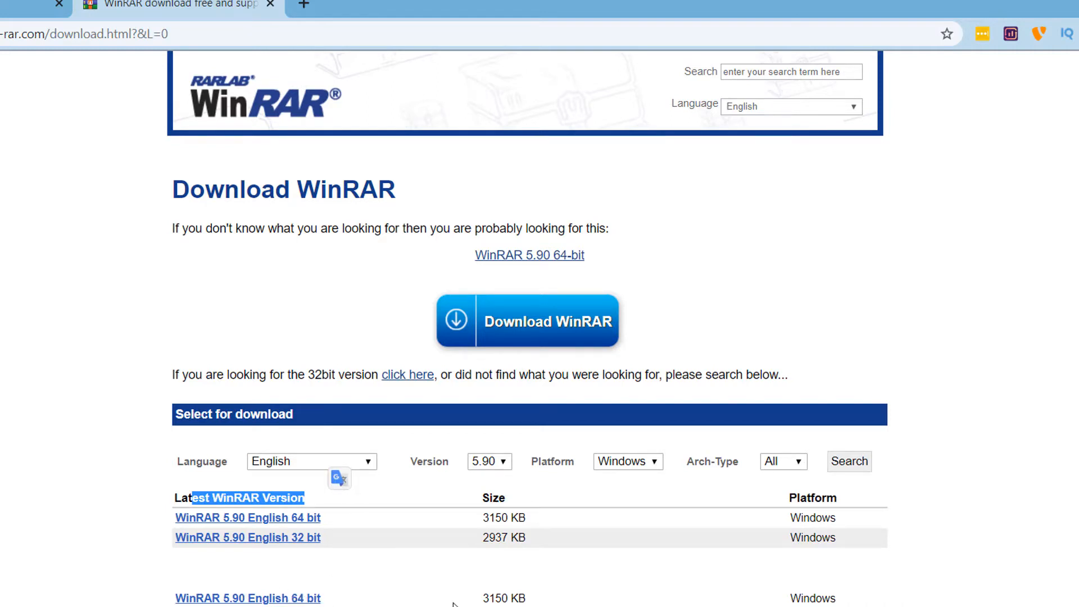
{"action": "left_click", "coordinate": [795, 475]}
{"action": "left_click", "coordinate": [784, 462]}
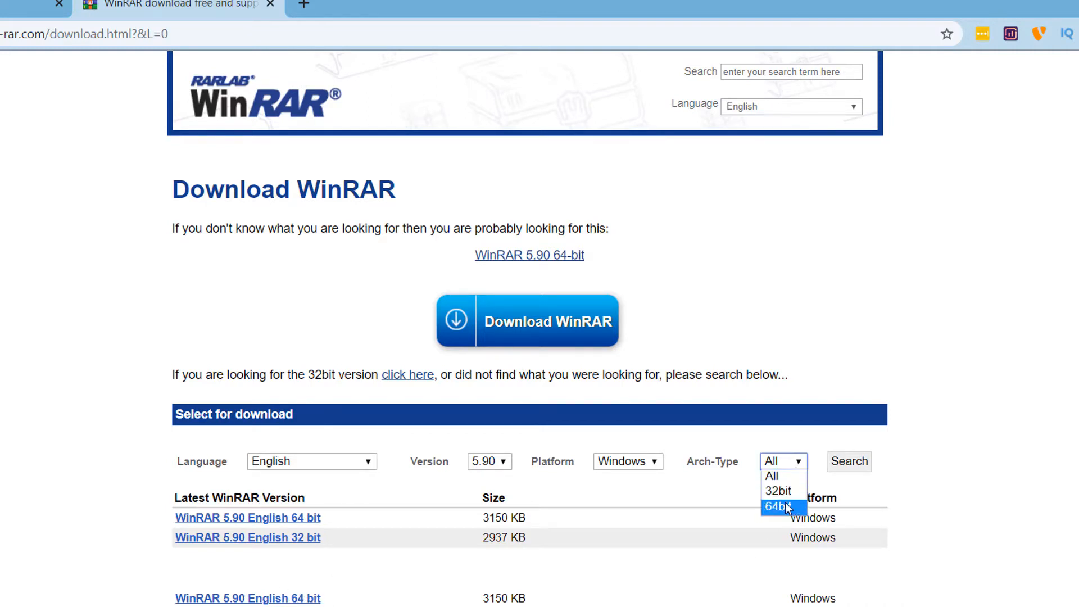
{"action": "left_click", "coordinate": [790, 507]}
{"action": "left_click", "coordinate": [784, 462]}
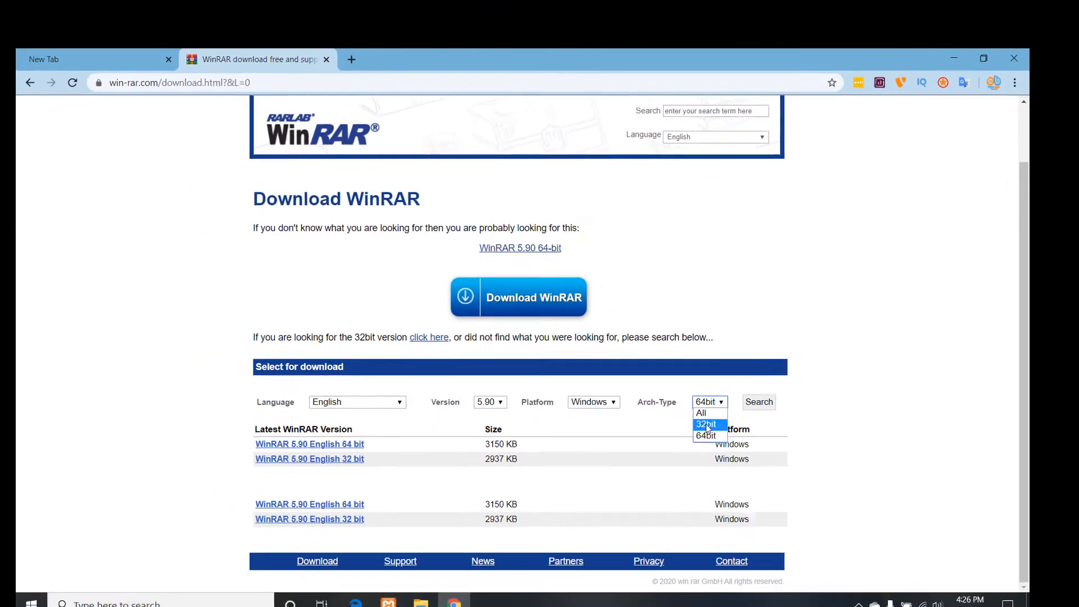
{"action": "left_click", "coordinate": [717, 403]}
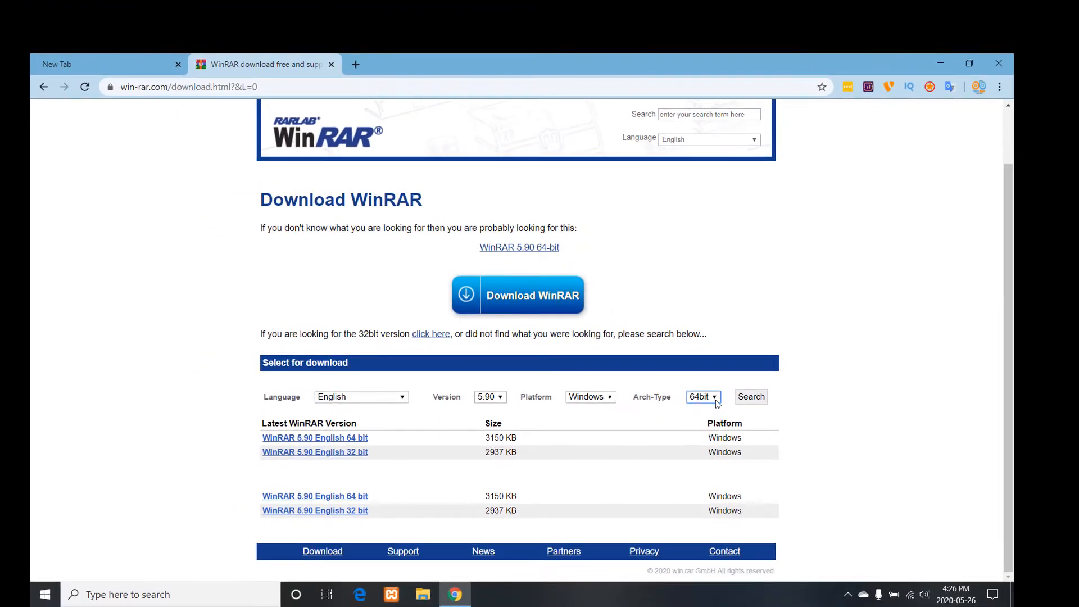
Check the computer's system type in the device specifications of Windows Settings, starting from the desktop's display settings.
{"action": "left_click", "coordinate": [940, 63]}
{"action": "right_click", "coordinate": [261, 277]}
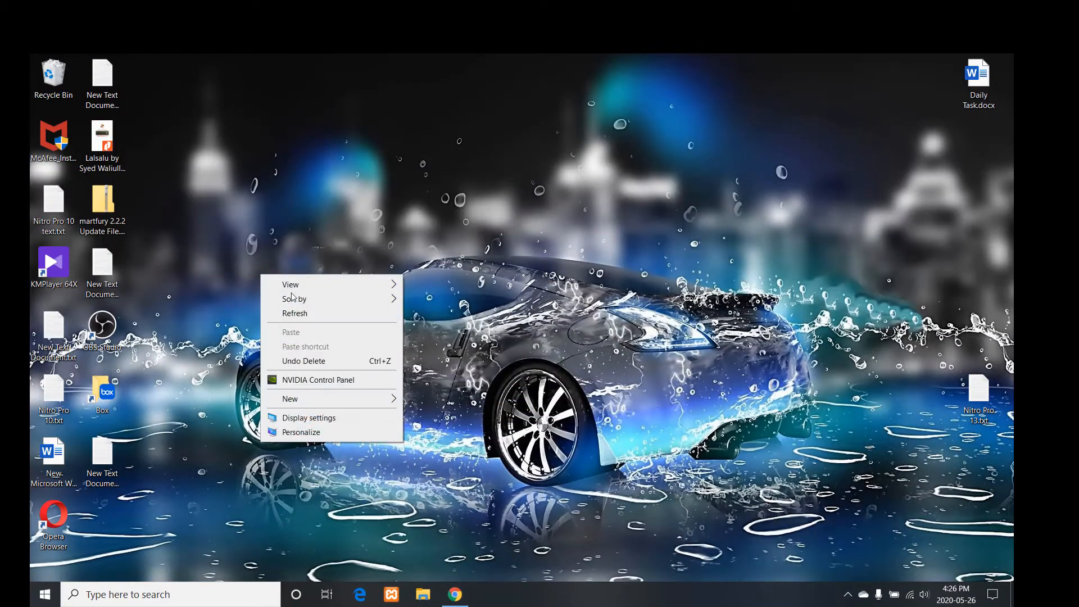
{"action": "left_click", "coordinate": [336, 419]}
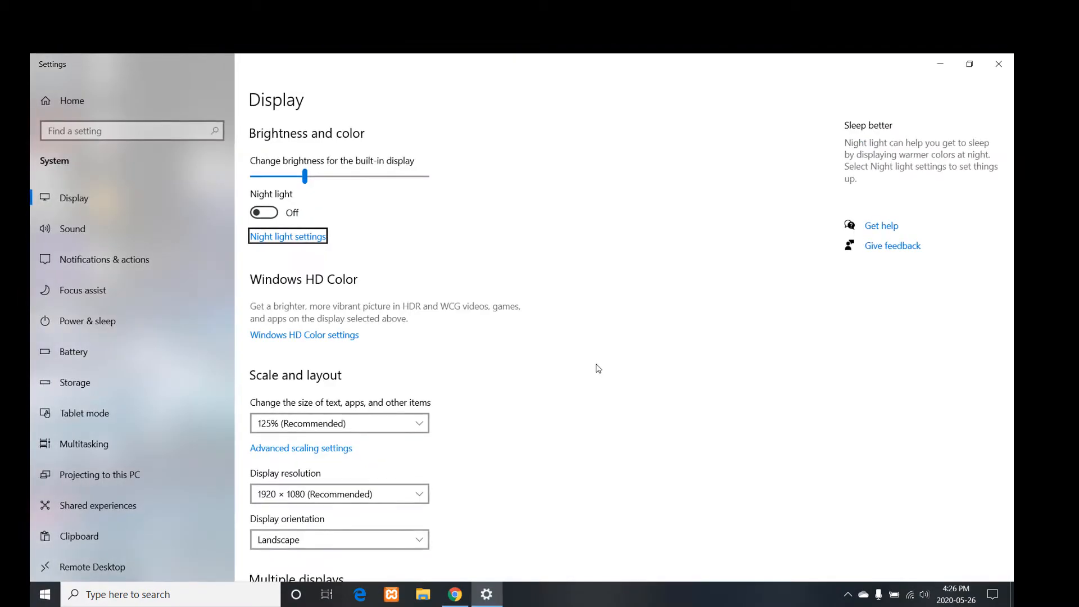
{"action": "scroll", "coordinate": [164, 331], "scroll_direction": "down", "scroll_amount": 2}
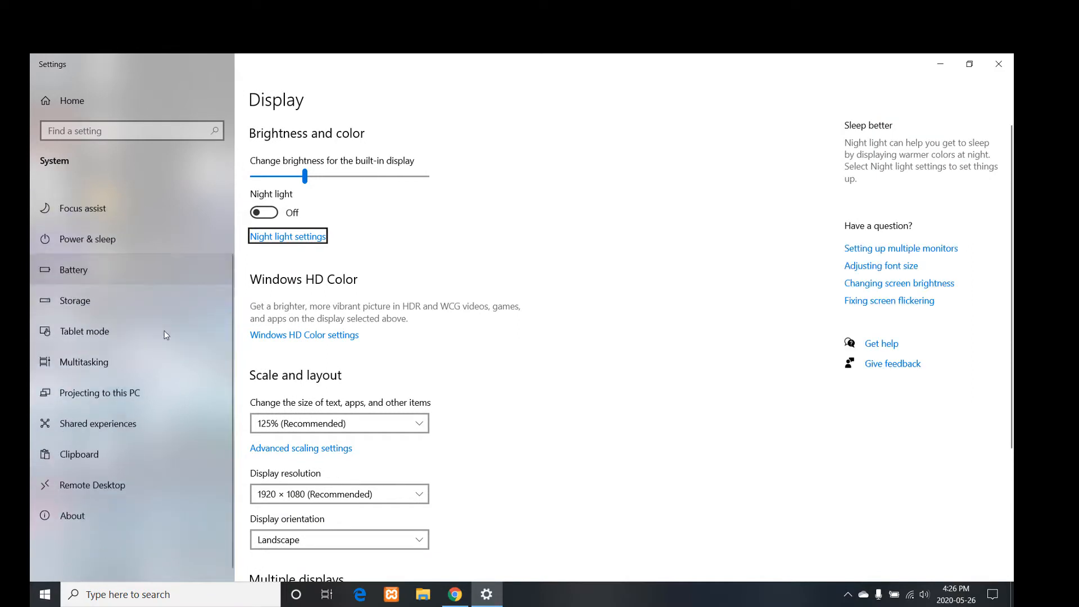
{"action": "left_click", "coordinate": [89, 518]}
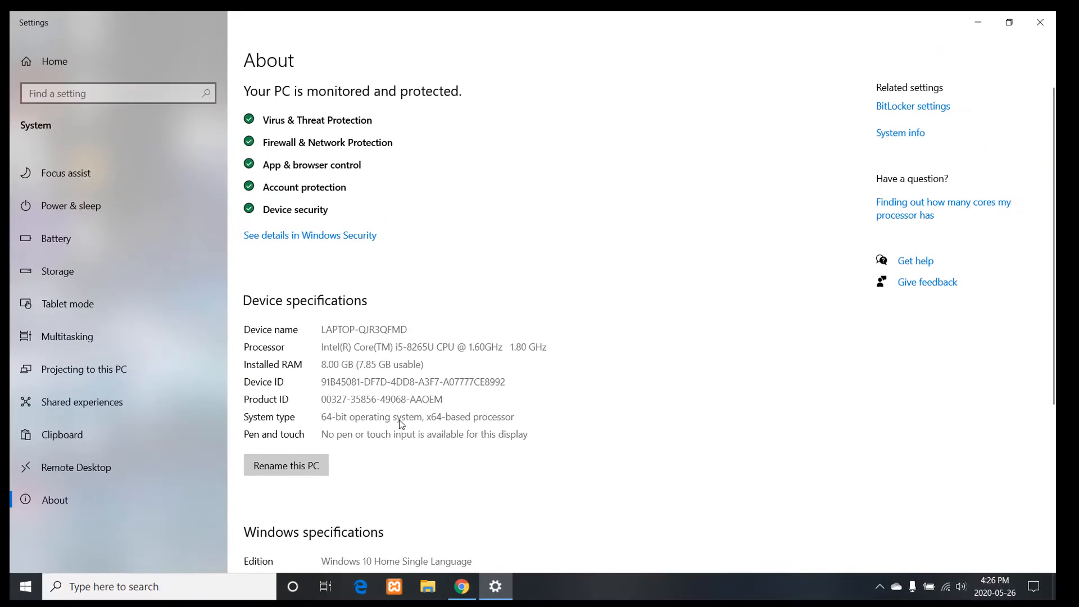
{"action": "left_click", "coordinate": [1039, 21]}
Return to Chrome, search with the 64bit filter applied and choose the latest WinRAR 5.90 English 64 bit download.
{"action": "left_click", "coordinate": [462, 586]}
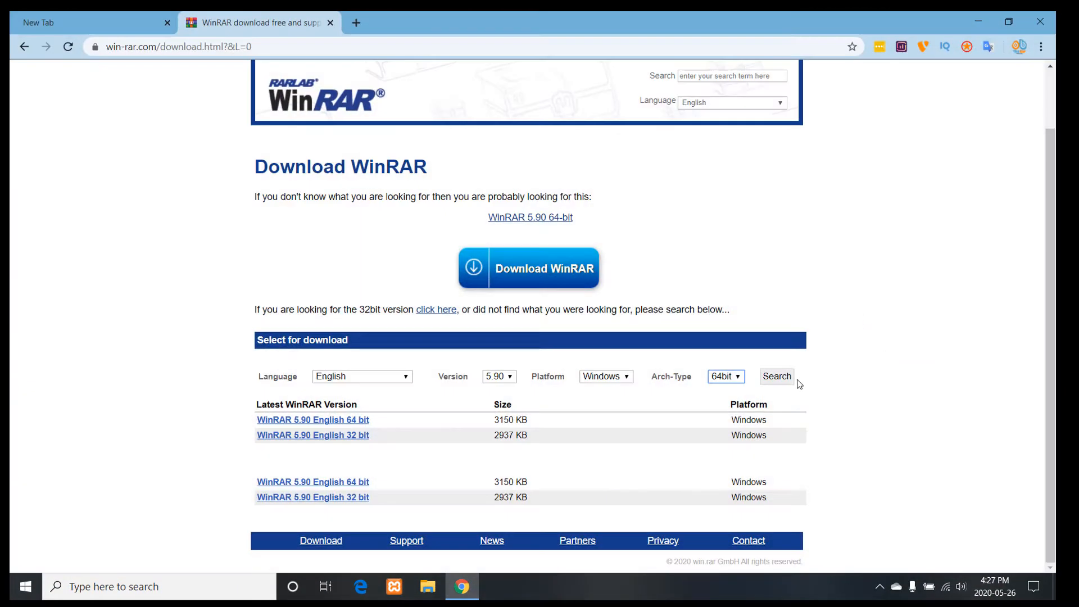
{"action": "left_click", "coordinate": [773, 380]}
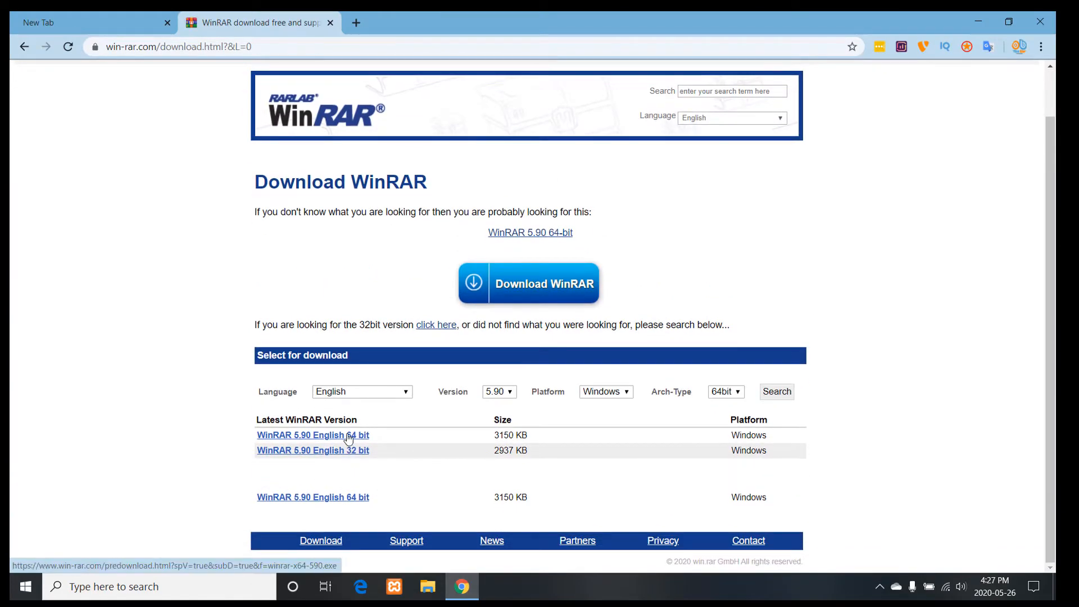
{"action": "left_click", "coordinate": [348, 436]}
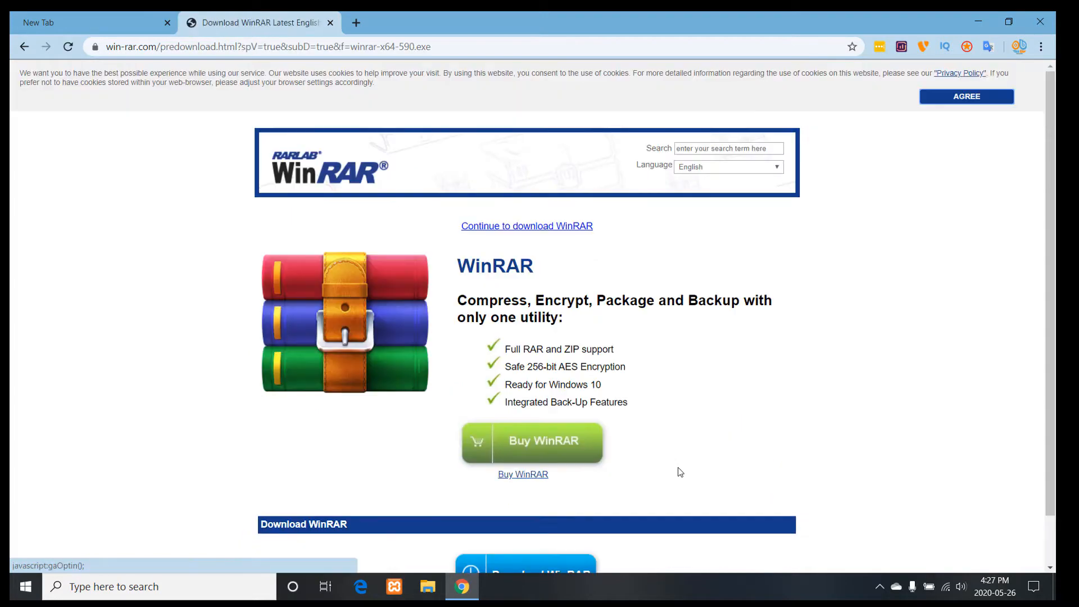
Download winrar-x64-590.exe into the Tutorial\WinRar folder on drive E: and dismiss the installation hint overlay.
{"action": "scroll", "coordinate": [499, 511], "scroll_direction": "down", "scroll_amount": 1}
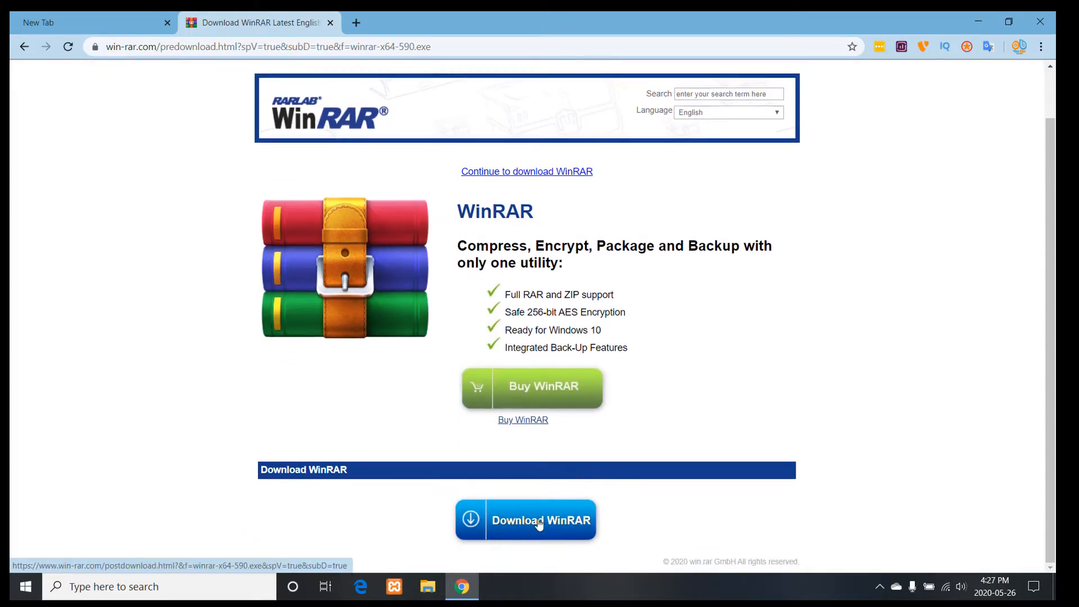
{"action": "left_click", "coordinate": [539, 524]}
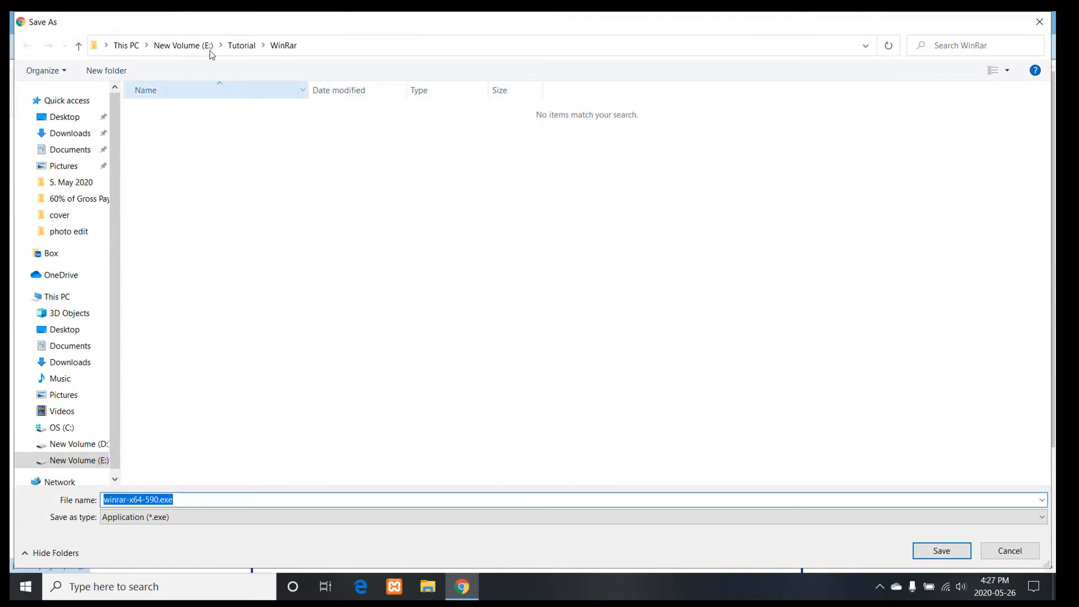
{"action": "left_click", "coordinate": [942, 550]}
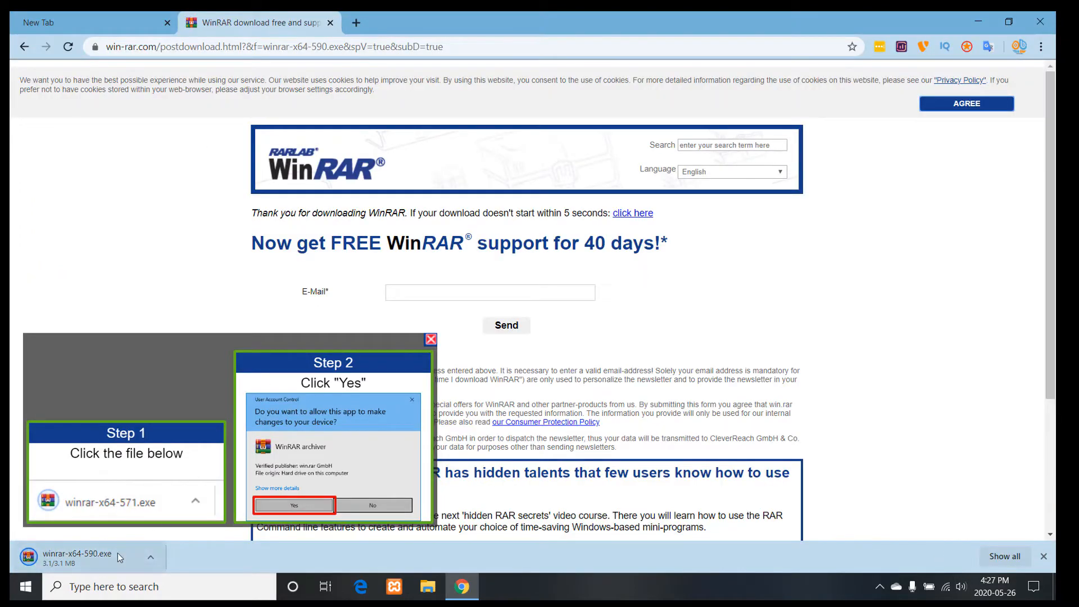
{"action": "left_click", "coordinate": [431, 340]}
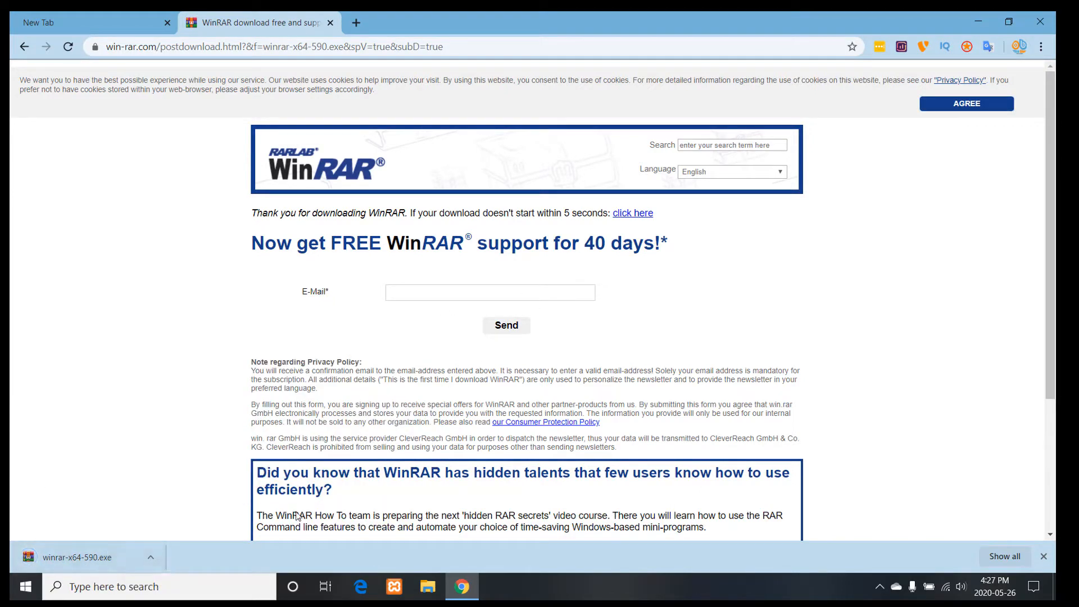
Show the downloaded file in its folder and launch the winrar-x64-590.exe installer.
{"action": "left_click", "coordinate": [151, 557]}
{"action": "left_click", "coordinate": [204, 513]}
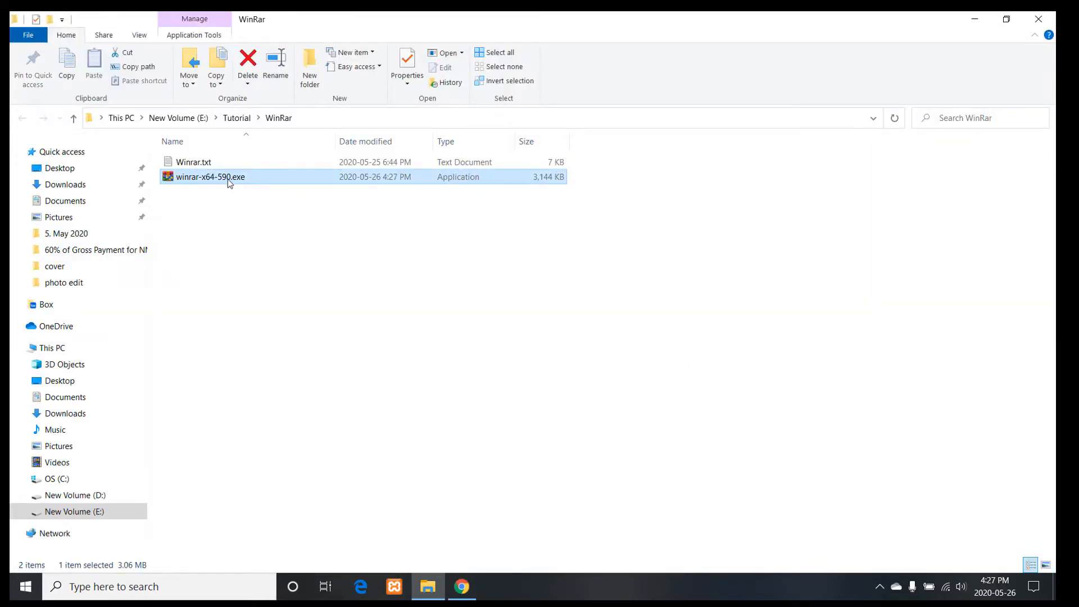
{"action": "right_click", "coordinate": [228, 180]}
{"action": "left_click", "coordinate": [337, 193]}
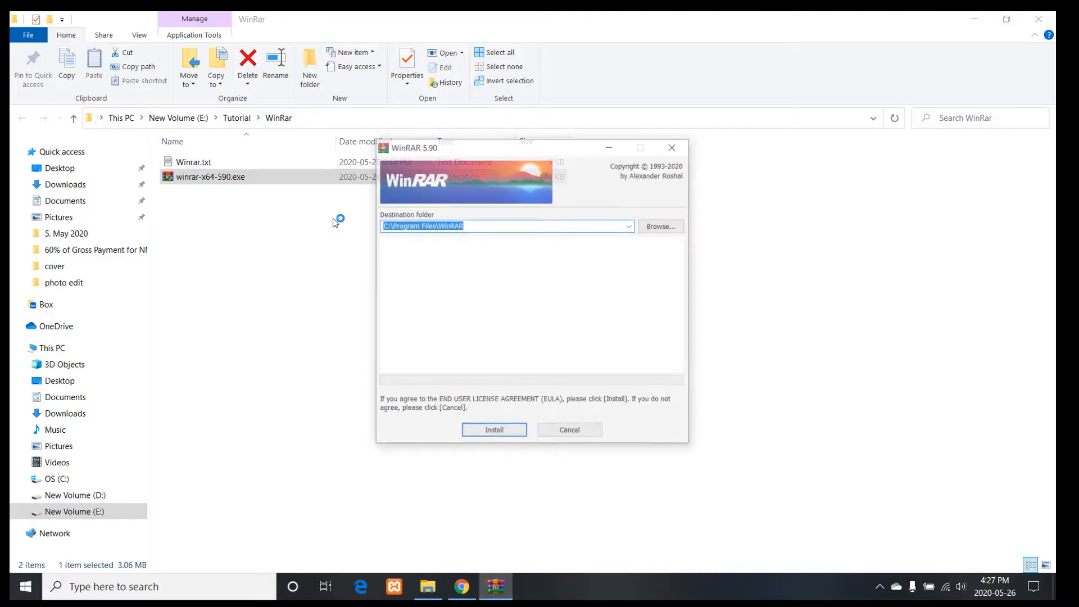
Review the license agreement and install WinRAR to C:\Program Files\WinRAR with the default associations and integration options.
{"action": "scroll", "coordinate": [632, 310], "scroll_direction": "down", "scroll_amount": 1}
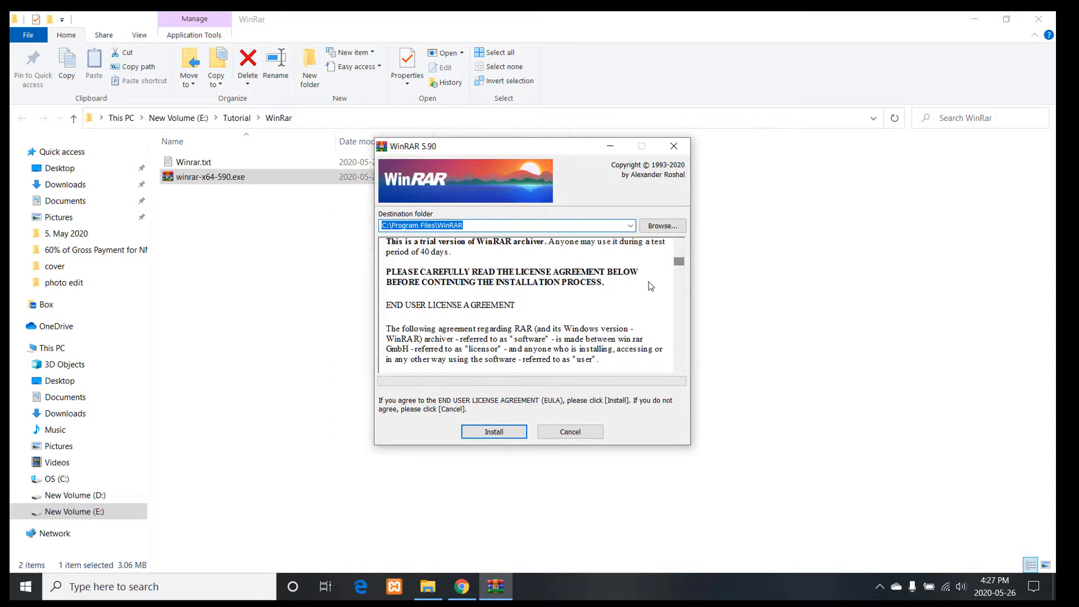
{"action": "scroll", "coordinate": [577, 252], "scroll_direction": "down", "scroll_amount": 3}
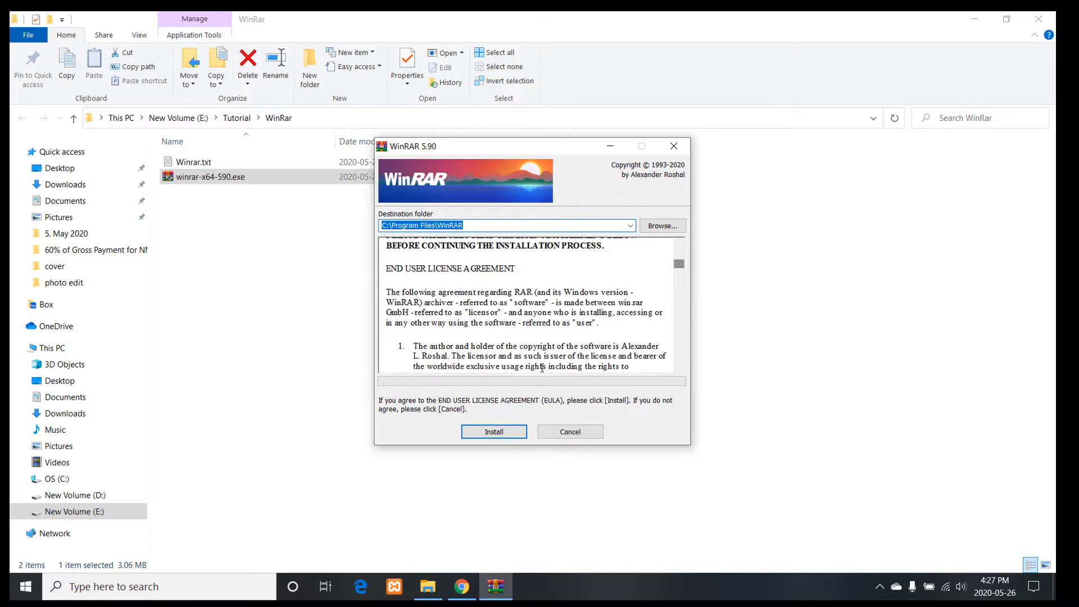
{"action": "left_click", "coordinate": [493, 431]}
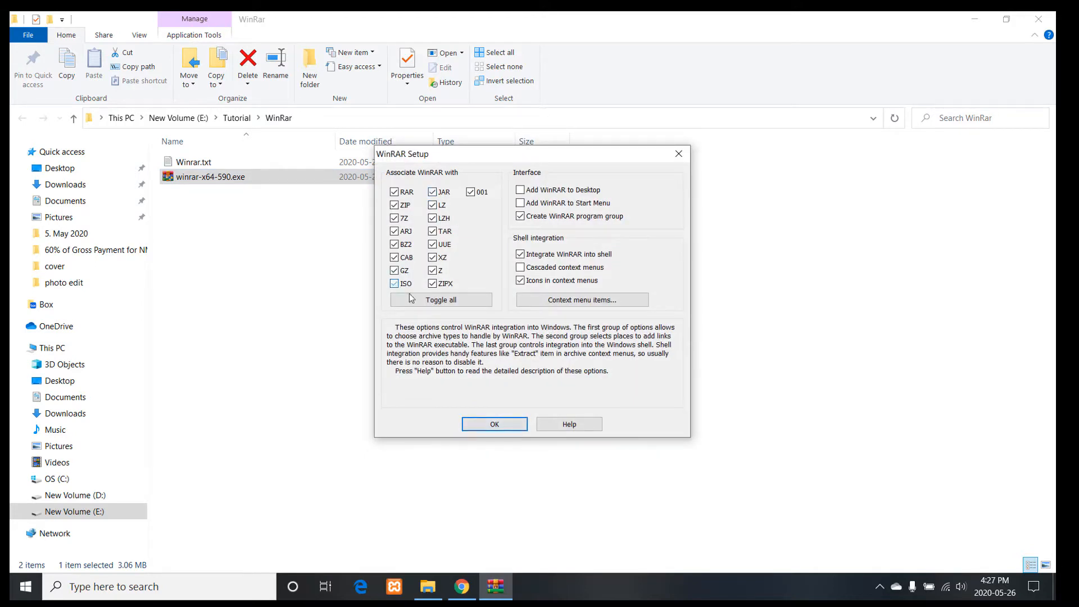
{"action": "left_click", "coordinate": [509, 420]}
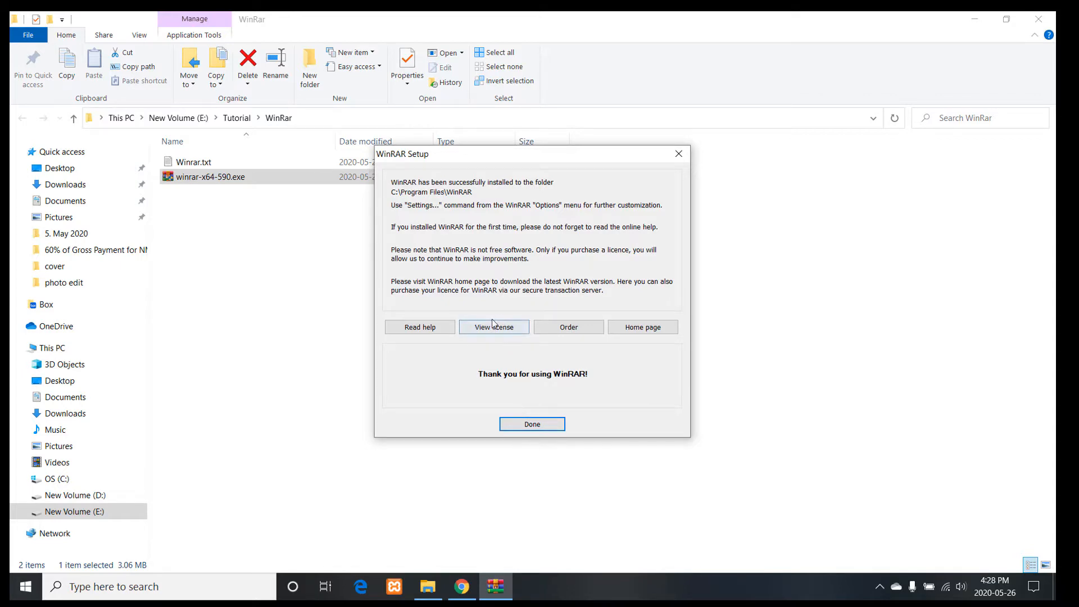
{"action": "left_click", "coordinate": [535, 423]}
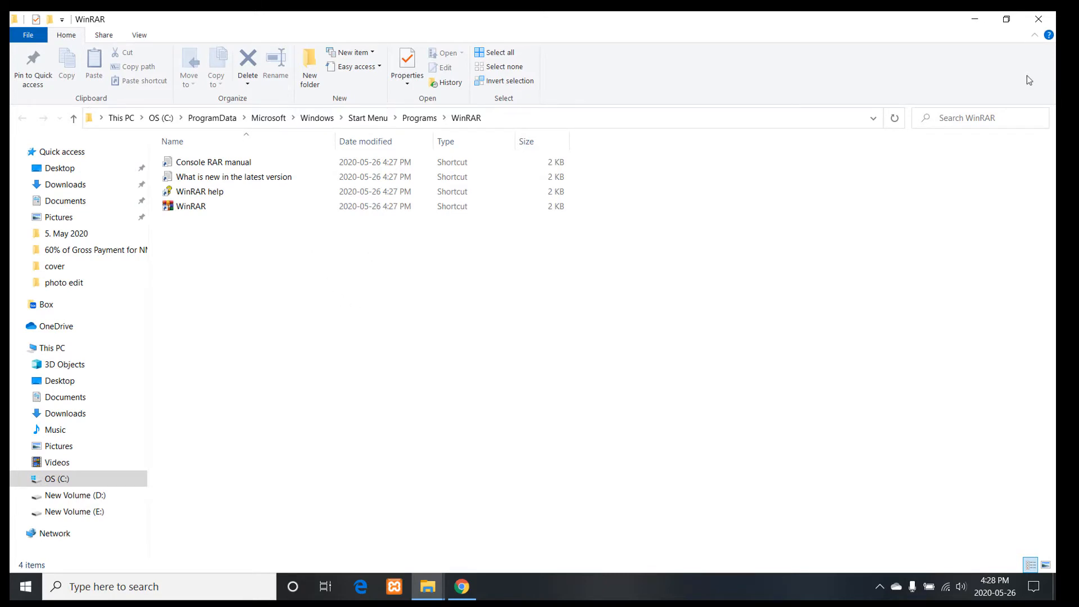
Close the WinRAR program group folder and minimize the installer folder and Chrome to reveal the desktop.
{"action": "left_click", "coordinate": [1038, 19]}
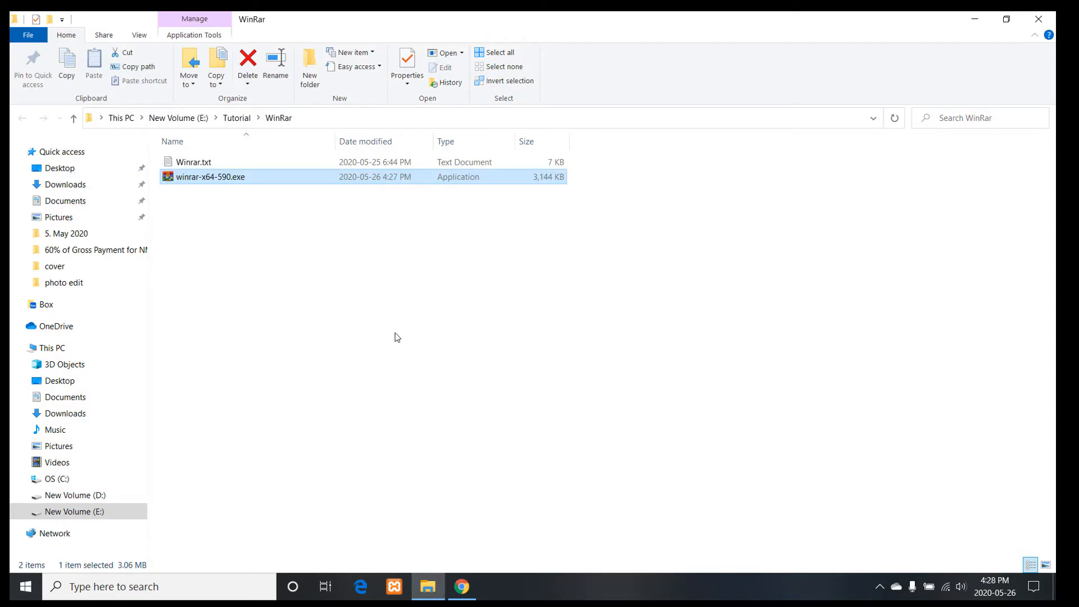
{"action": "left_click", "coordinate": [968, 19]}
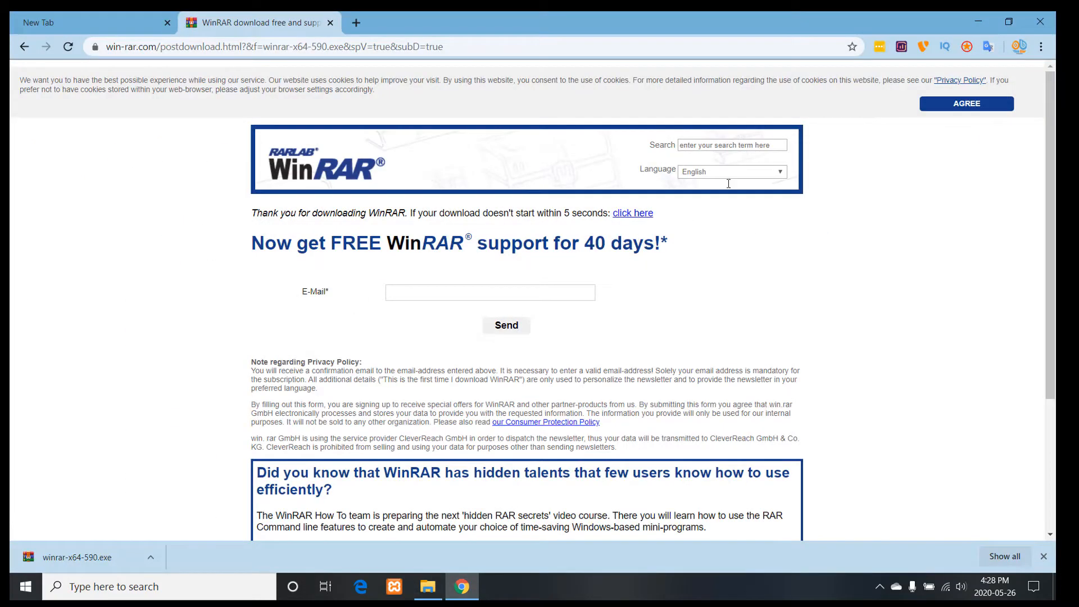
{"action": "left_click", "coordinate": [978, 21]}
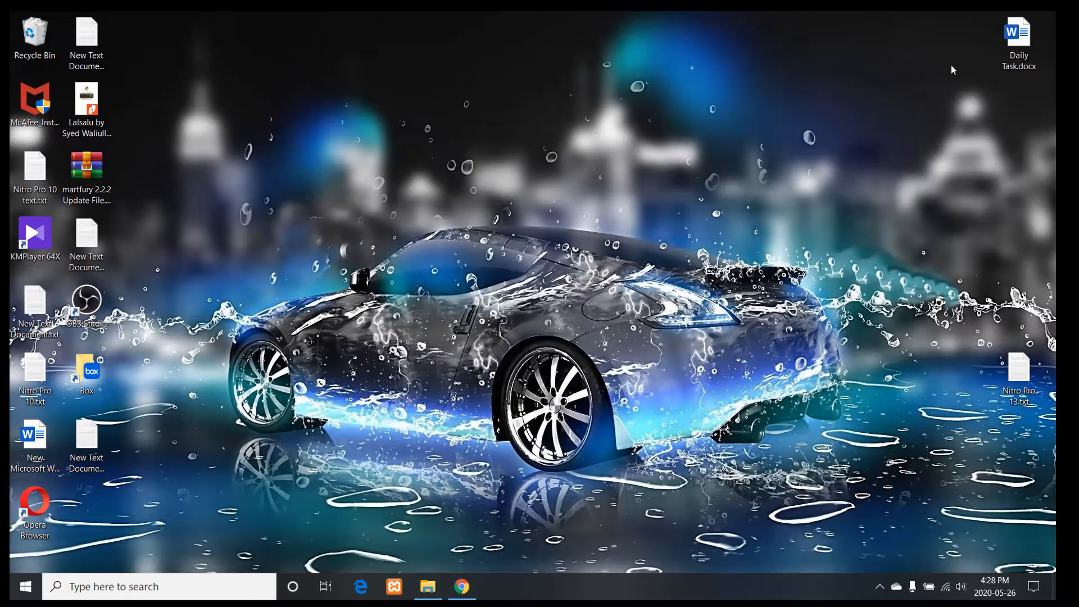
Launch WinRAR through Windows search and dismiss its first-use purchase notification.
{"action": "left_click", "coordinate": [22, 596]}
{"action": "type", "text": "w"}
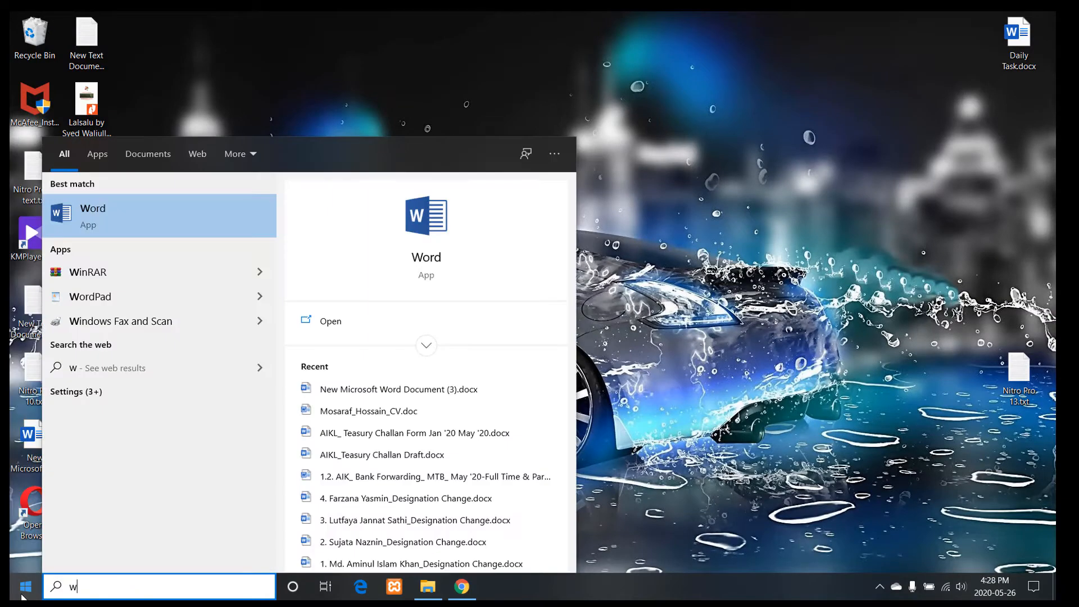
{"action": "left_click", "coordinate": [204, 279]}
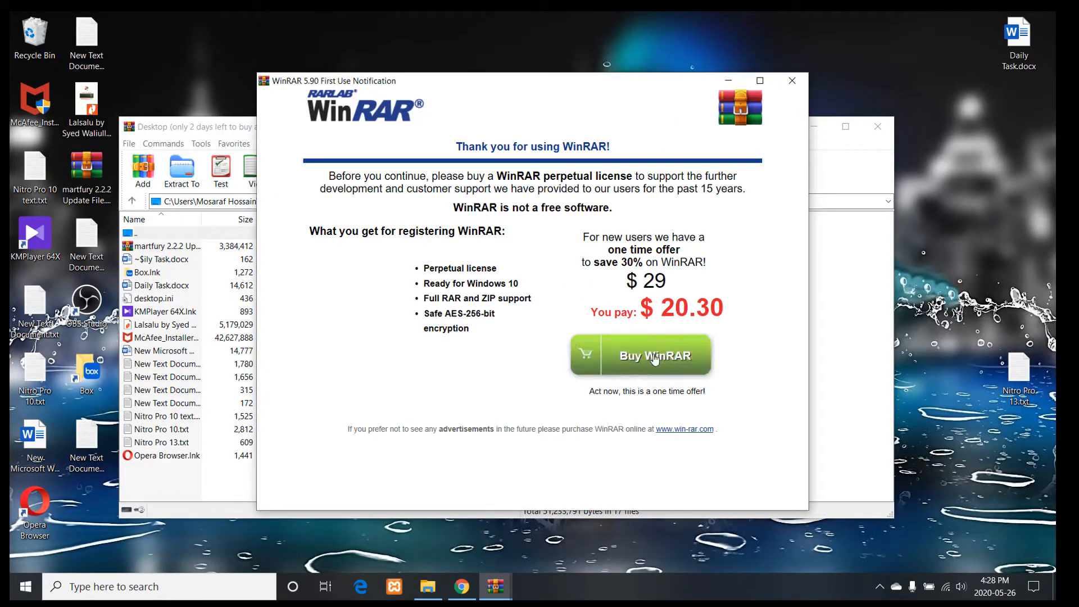
{"action": "left_click", "coordinate": [792, 82]}
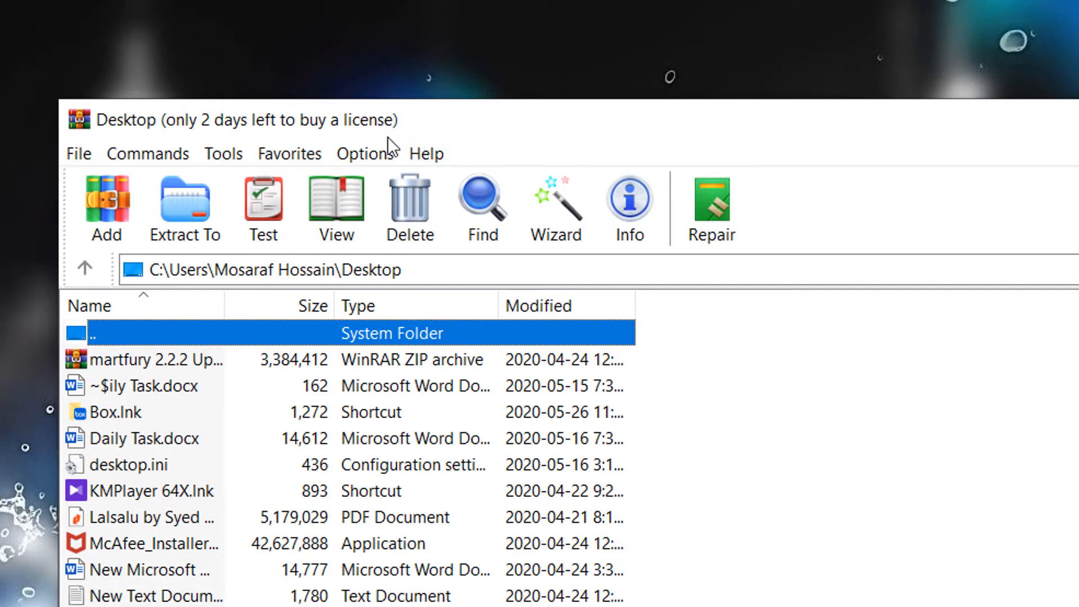
Check the WinRAR version and trial information, look through the end user license agreement, and close WinRAR.
{"action": "left_click", "coordinate": [426, 151]}
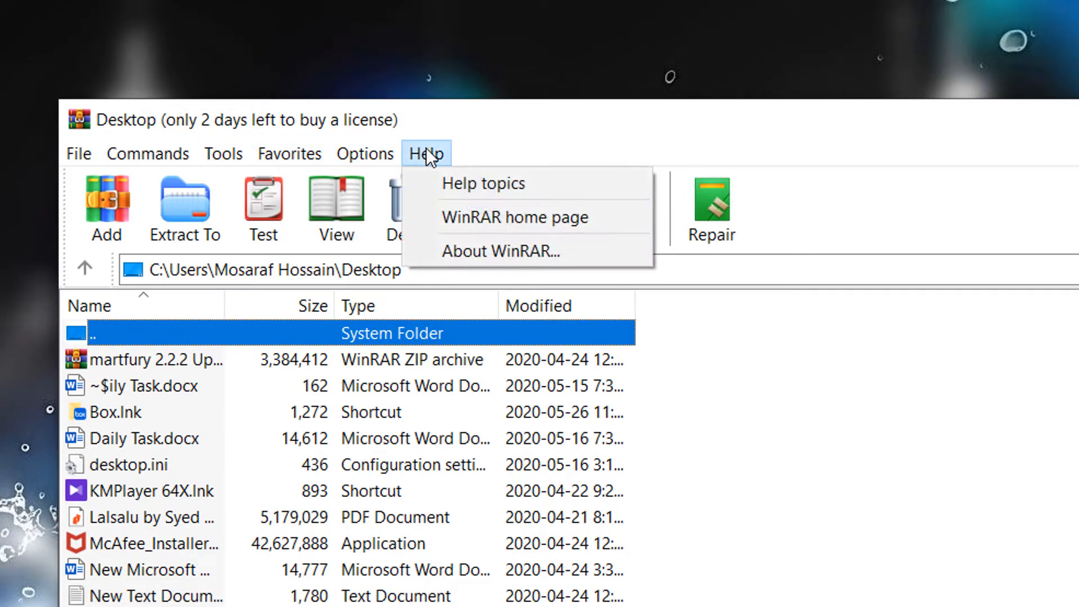
{"action": "left_click", "coordinate": [494, 247]}
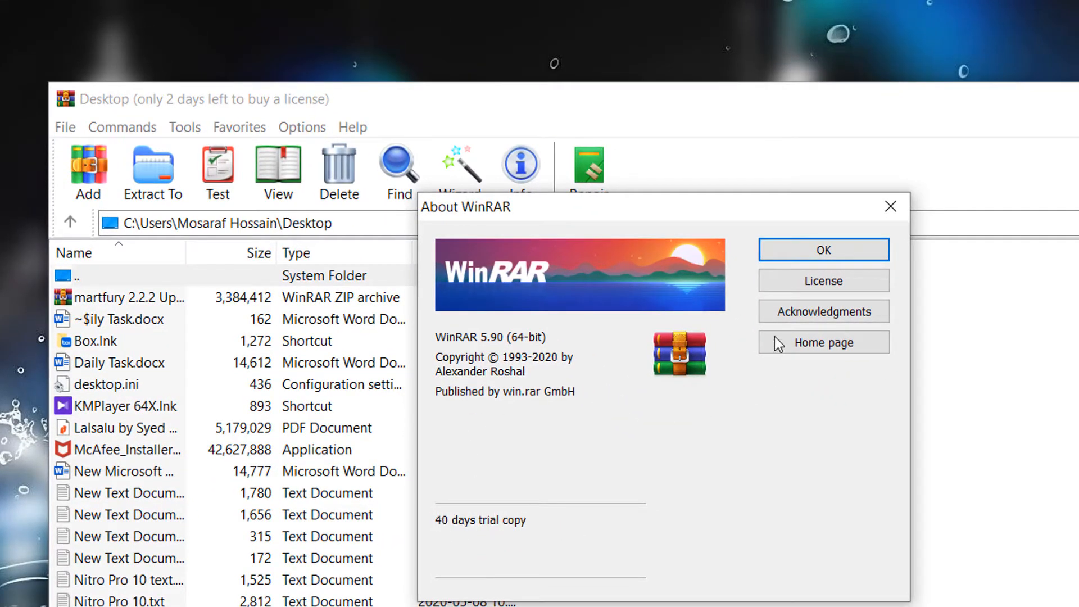
{"action": "left_click", "coordinate": [808, 286]}
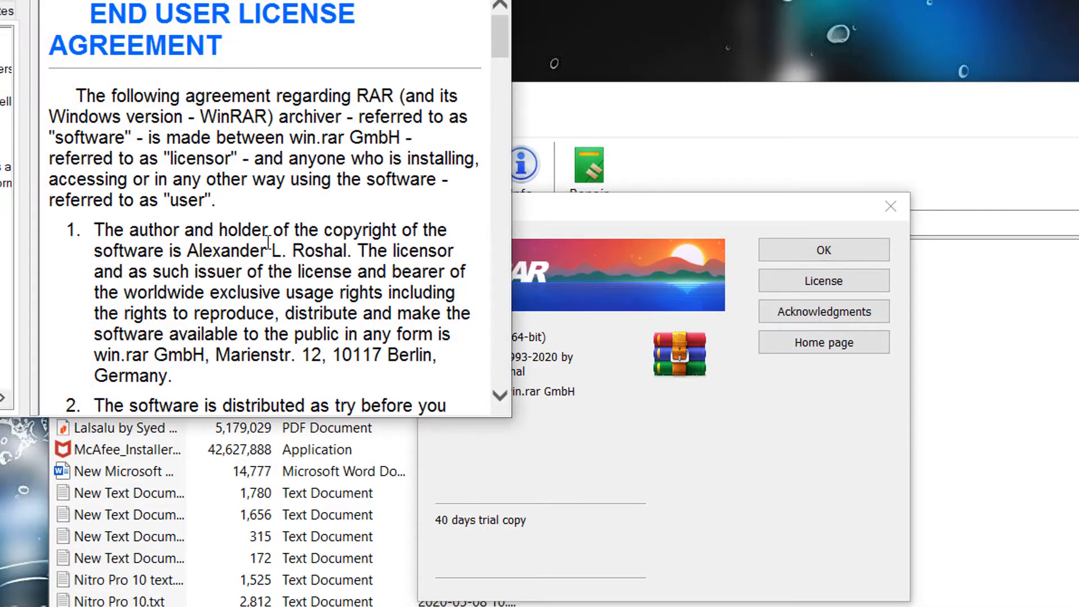
{"action": "scroll", "coordinate": [268, 243], "scroll_direction": "down", "scroll_amount": 15}
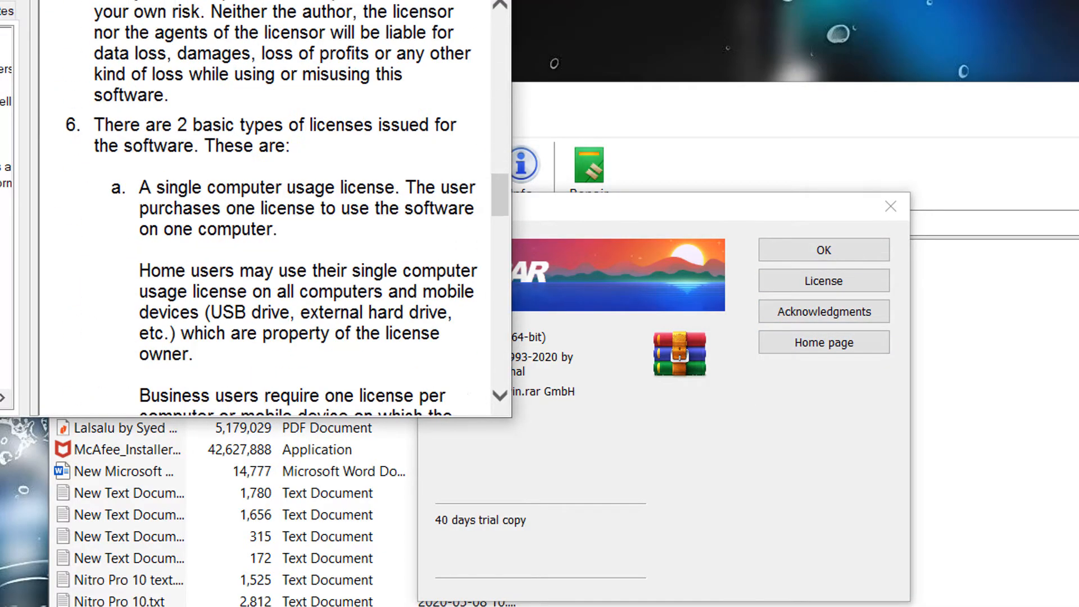
{"action": "key", "text": "Escape"}
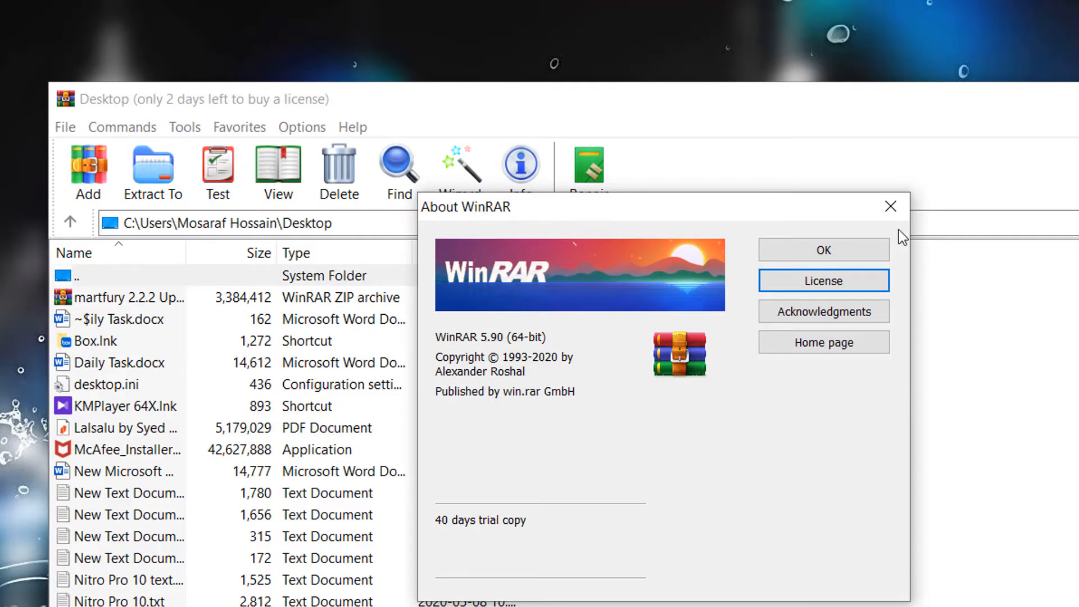
{"action": "left_click", "coordinate": [890, 206]}
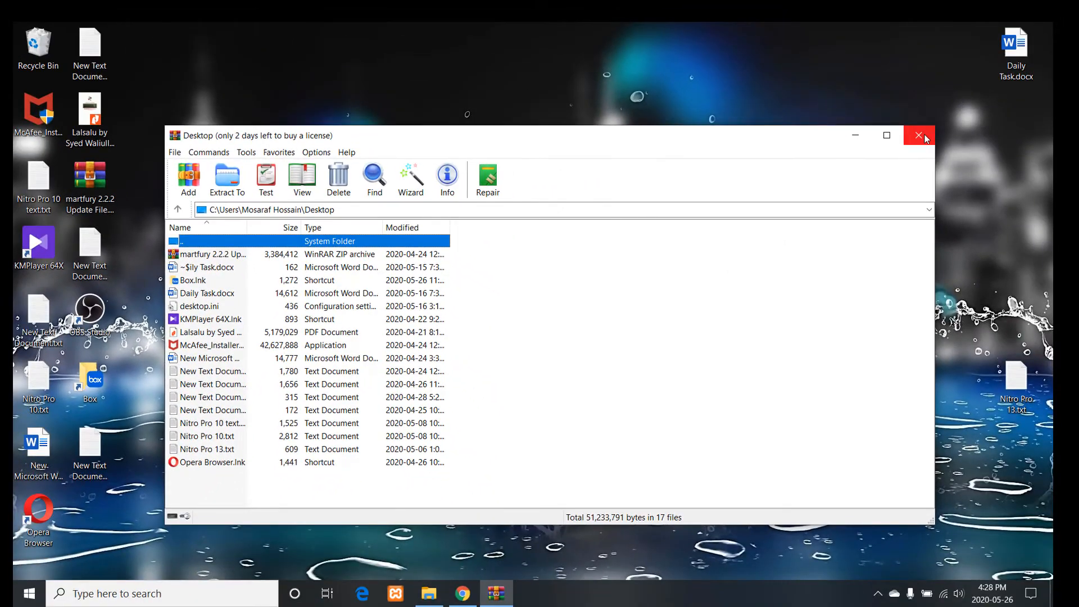
{"action": "left_click", "coordinate": [925, 137]}
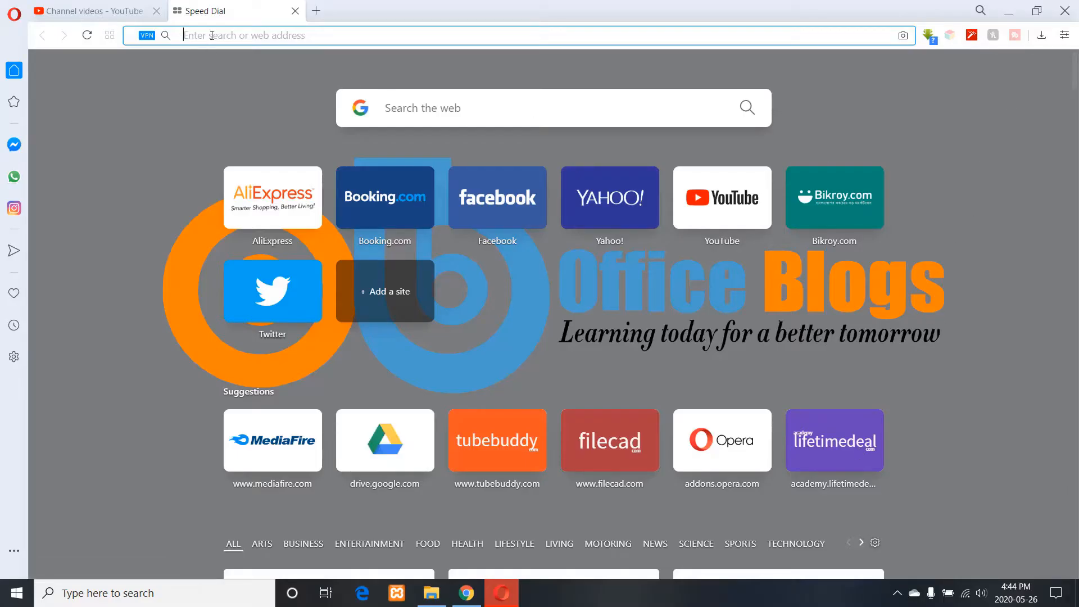
Open the MediaFire page for rarreg.key in Opera and download the file.
{"action": "type", "text": "http://www.mediafire.com/file/b80mkb9hlvs3blz/rarreg.key/file"}
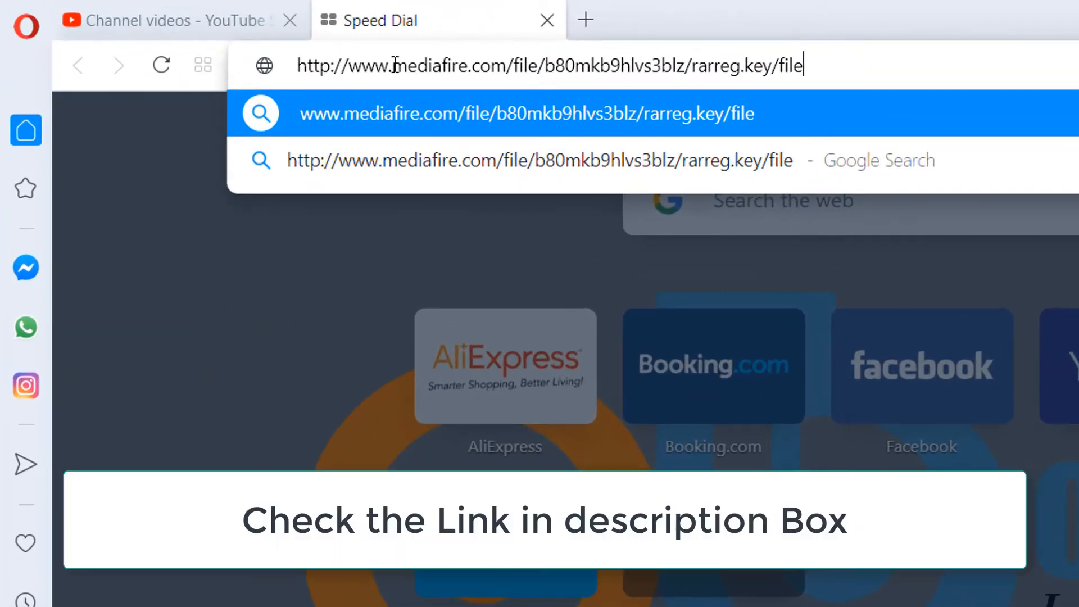
{"action": "key", "text": "Return"}
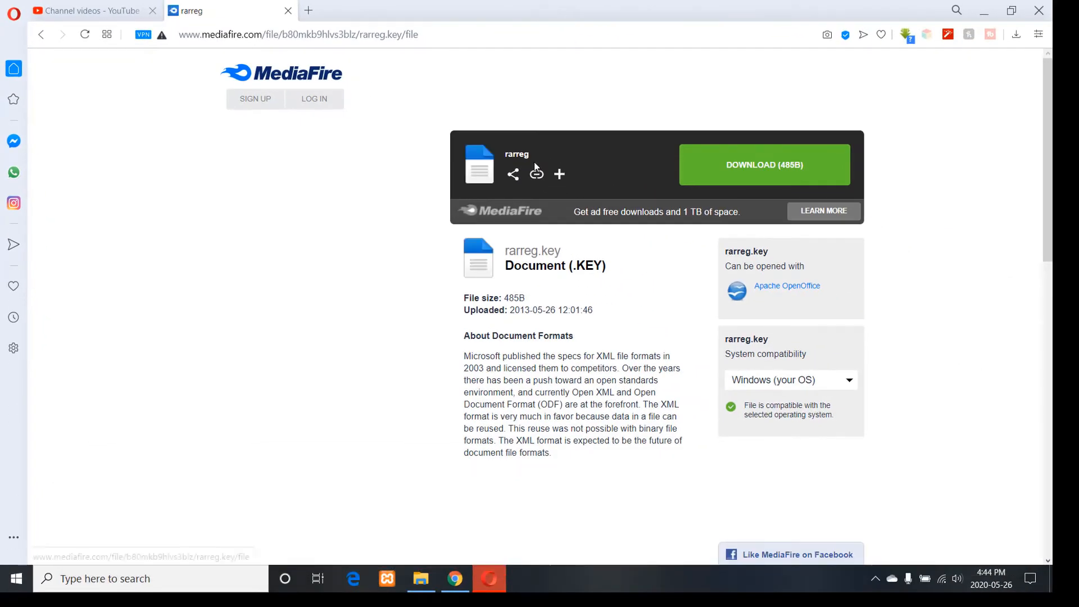
{"action": "left_click", "coordinate": [768, 175]}
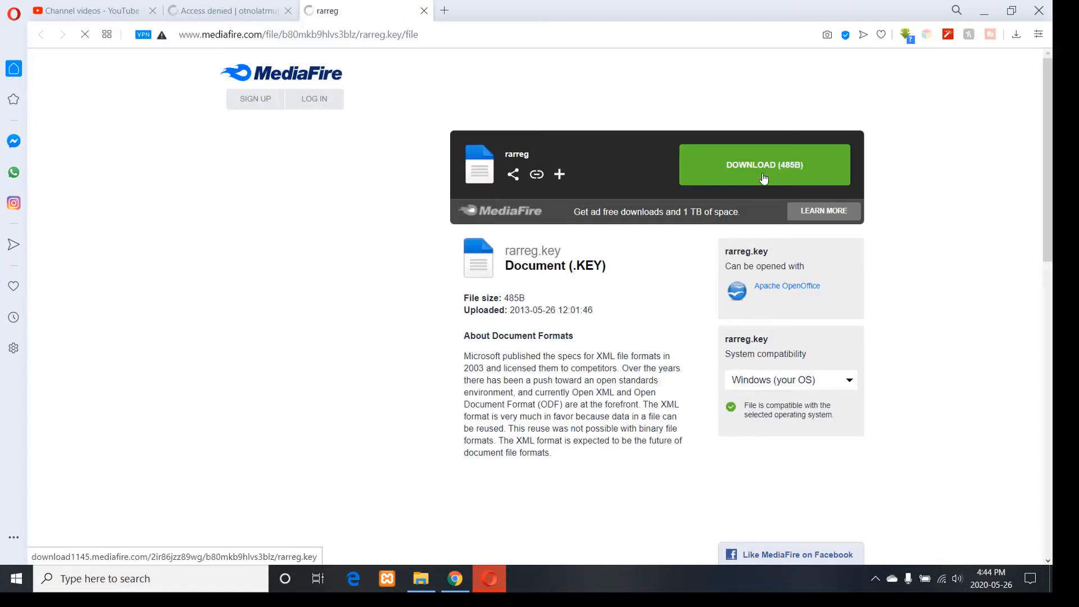
{"action": "left_click", "coordinate": [764, 178]}
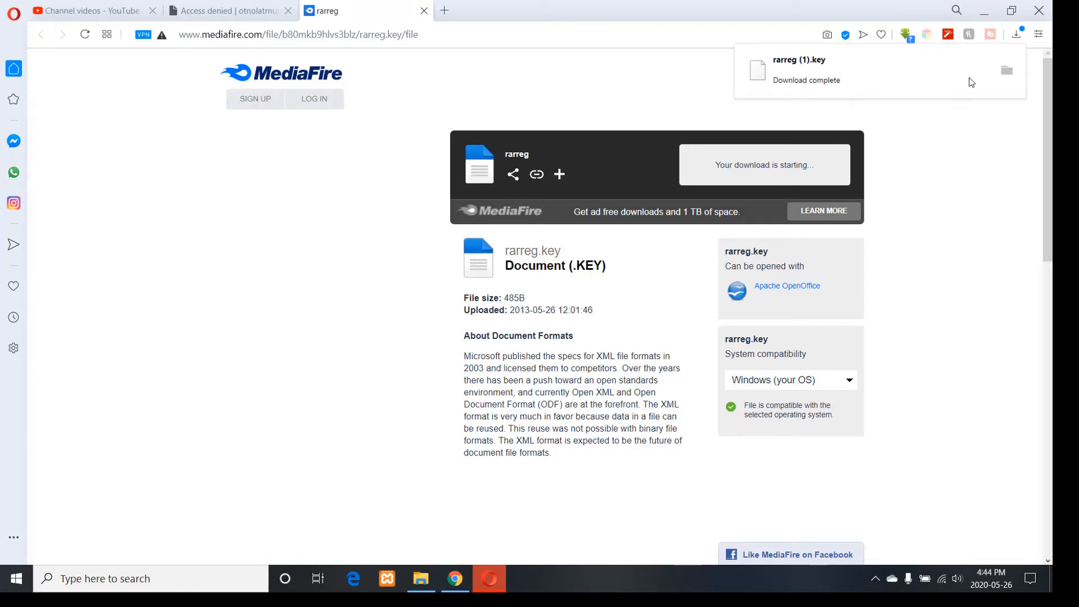
Show the downloaded rarreg (1).key in the Downloads folder and cut it for moving.
{"action": "left_click", "coordinate": [1007, 71]}
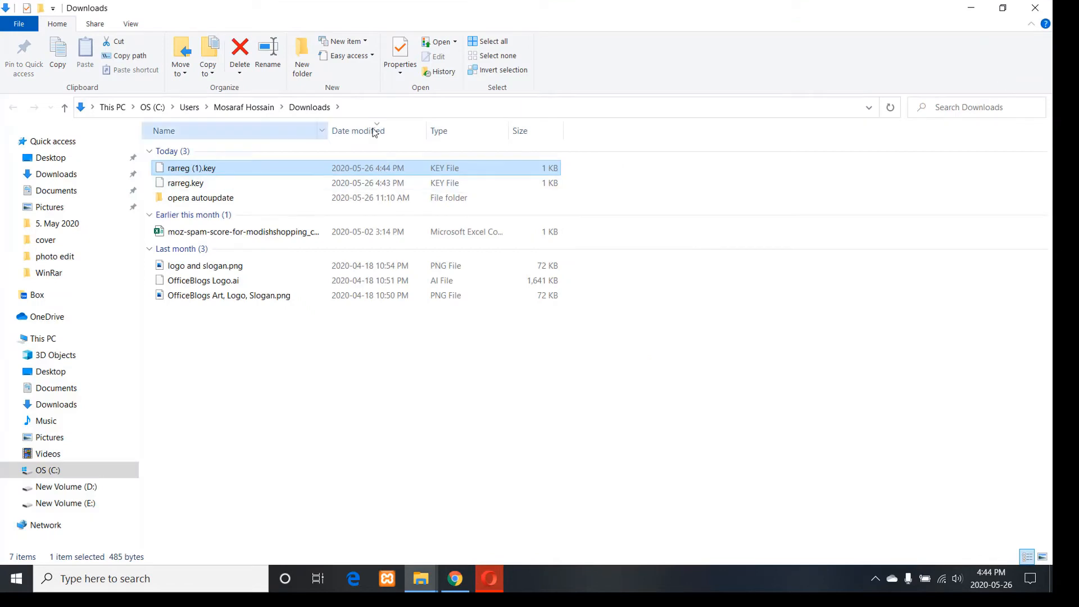
{"action": "right_click", "coordinate": [232, 169]}
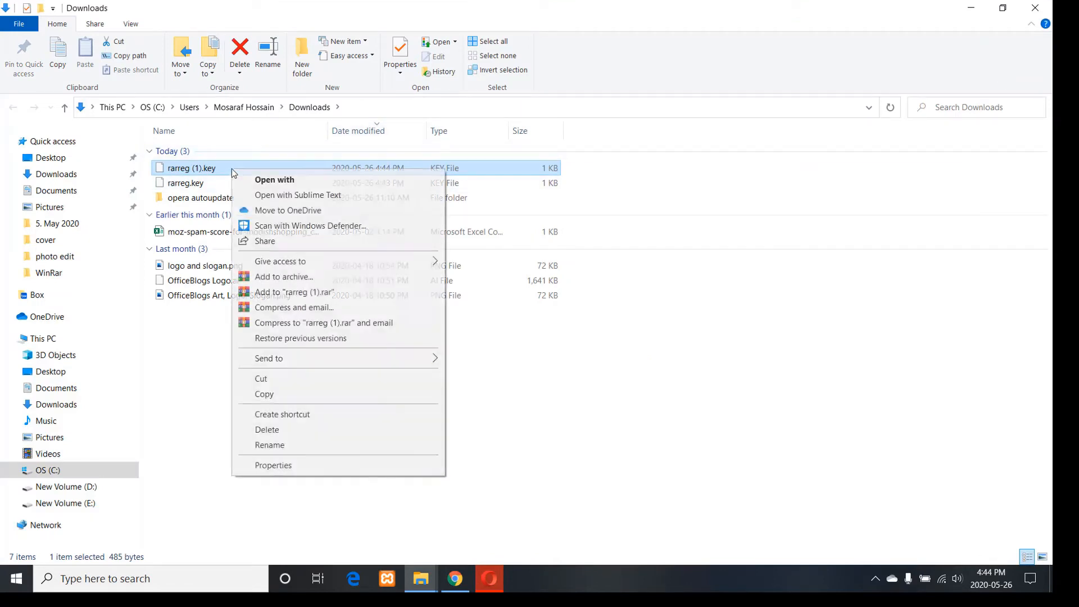
{"action": "left_click", "coordinate": [275, 380]}
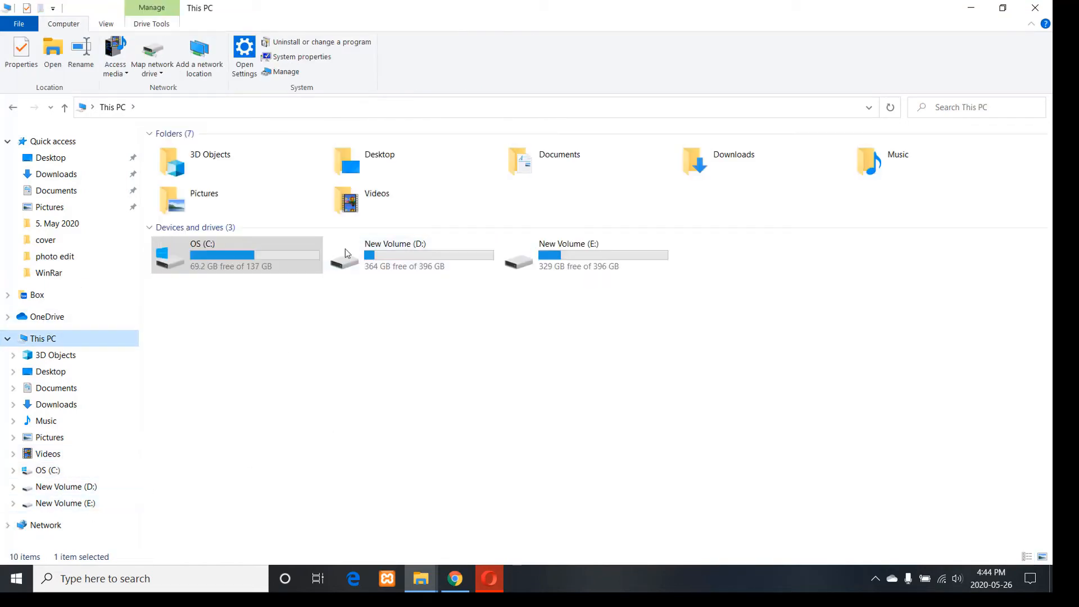
Open the WinRAR installation folder at C:\Program Files\WinRAR.
{"action": "left_click", "coordinate": [358, 363]}
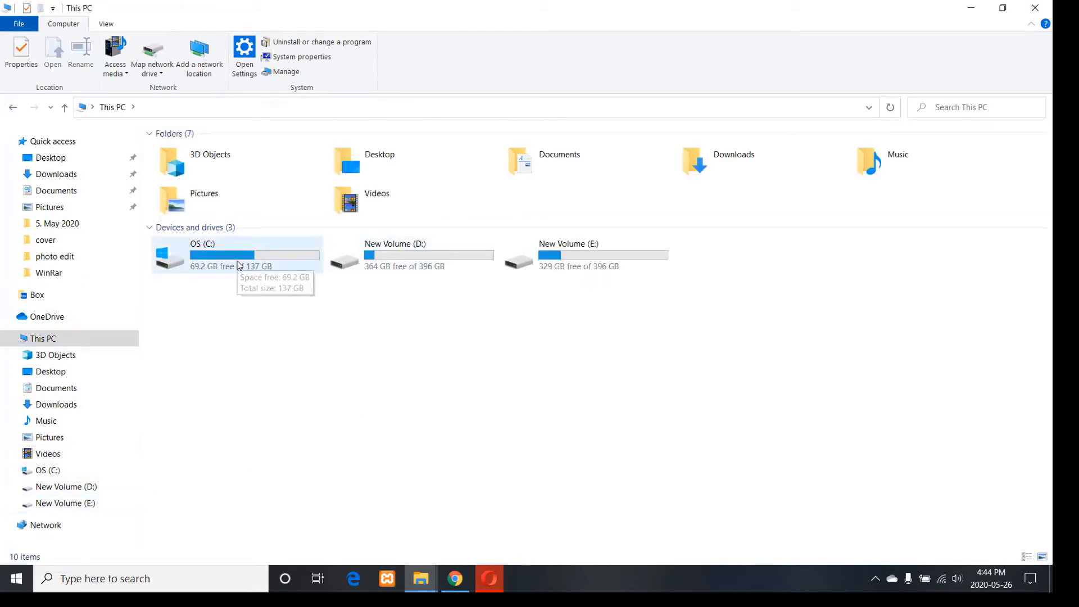
{"action": "double_click", "coordinate": [237, 264]}
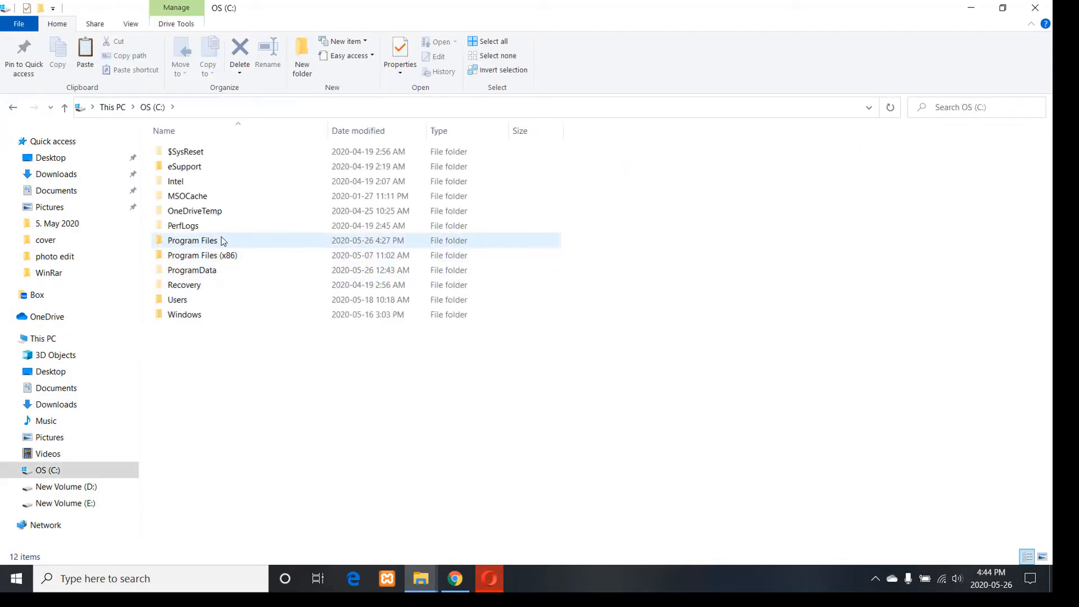
{"action": "left_click", "coordinate": [228, 242]}
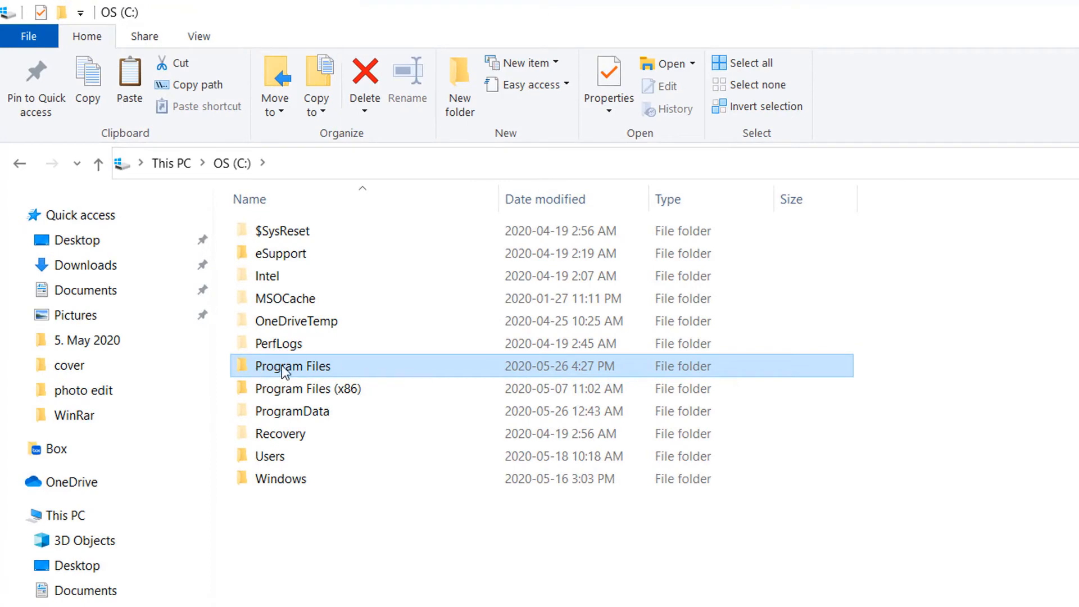
{"action": "double_click", "coordinate": [341, 371]}
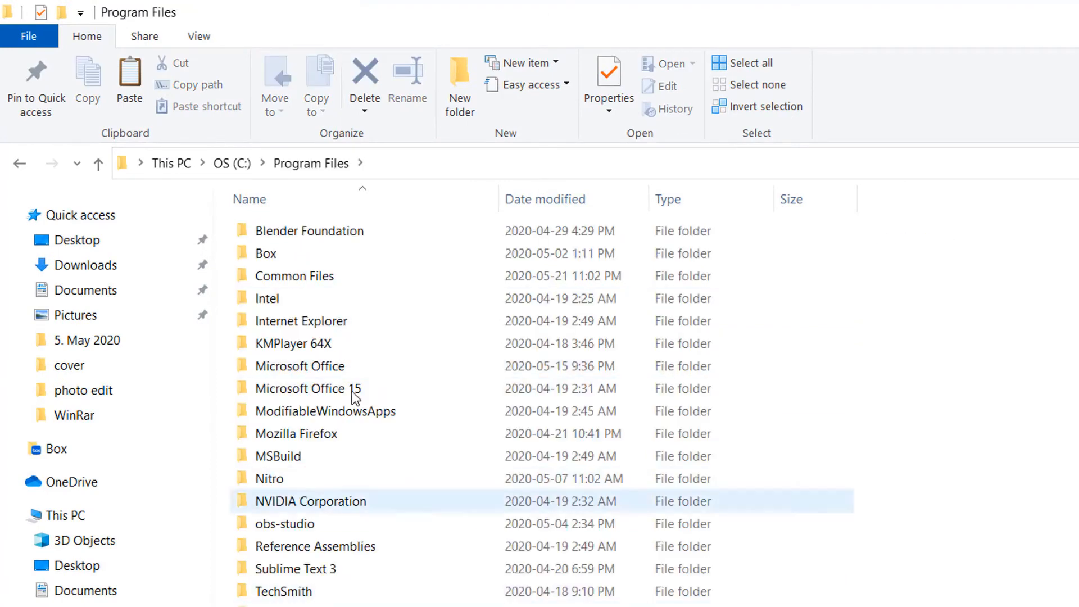
{"action": "scroll", "coordinate": [289, 604], "scroll_direction": "down", "scroll_amount": 1}
{"action": "left_click", "coordinate": [289, 604]}
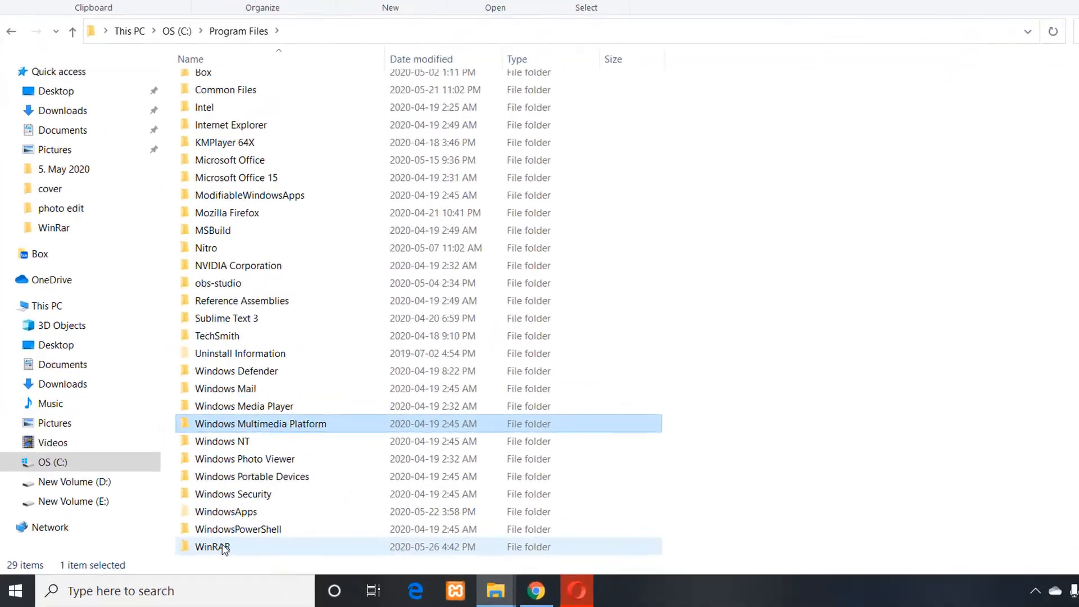
{"action": "left_click", "coordinate": [203, 576]}
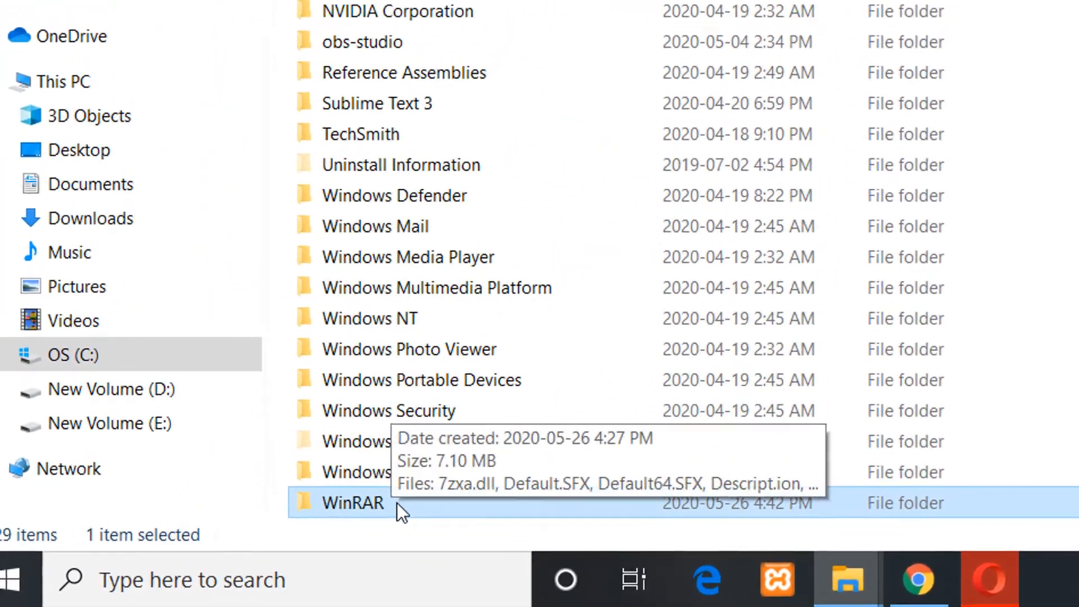
{"action": "double_click", "coordinate": [397, 500]}
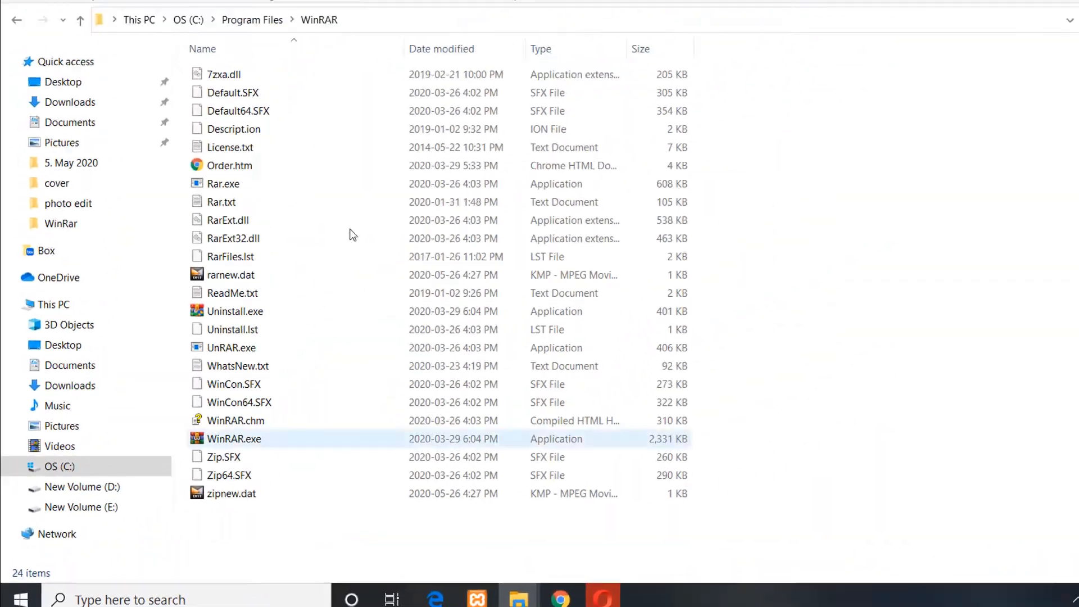
Paste the cut key file into the WinRAR folder, granting administrator permission for the move.
{"action": "right_click", "coordinate": [699, 288]}
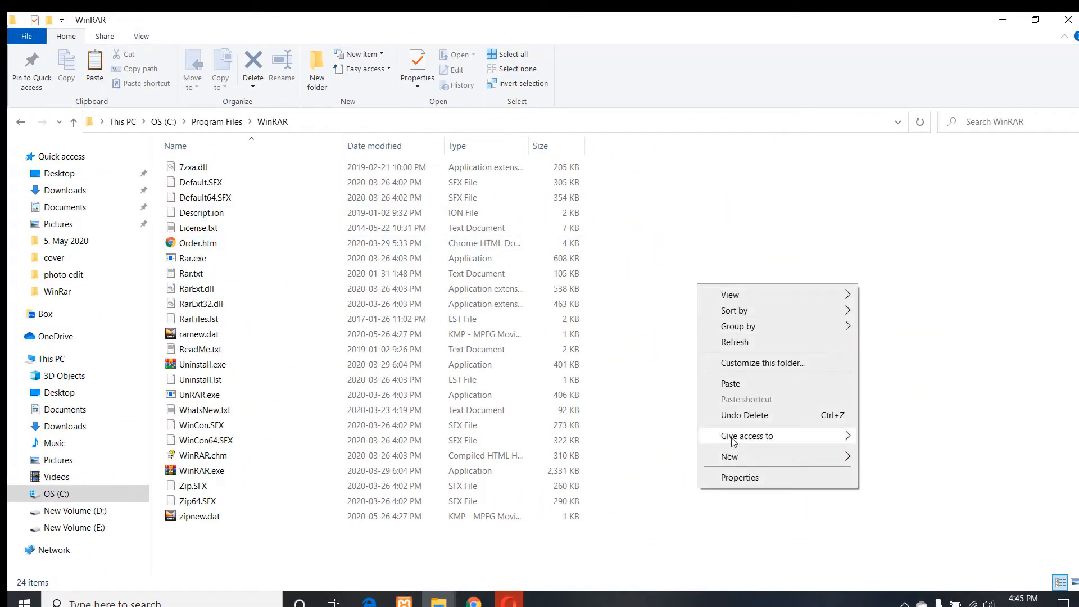
{"action": "left_click", "coordinate": [749, 390]}
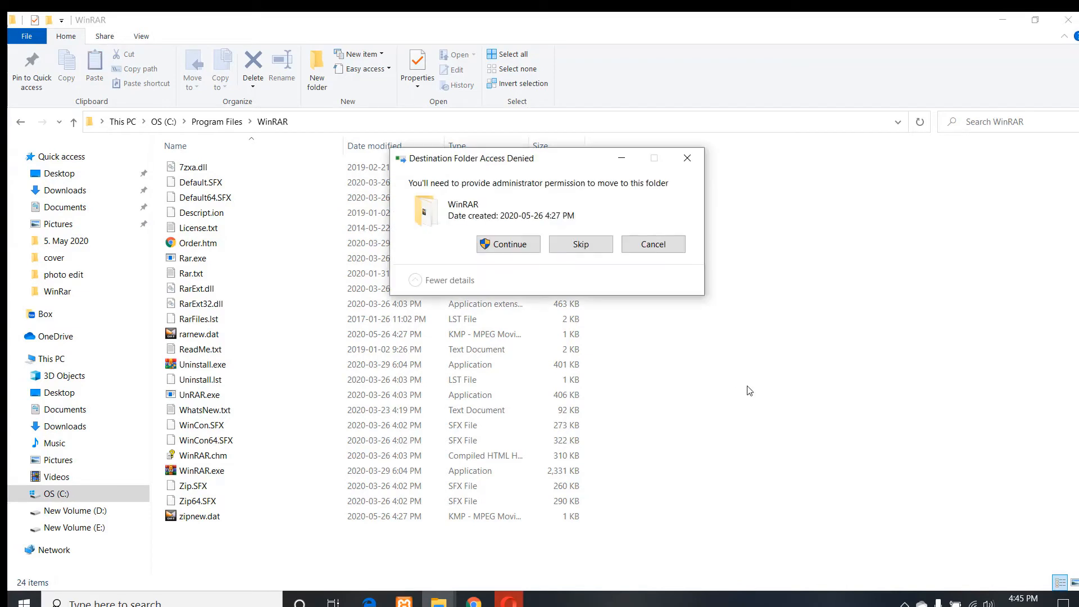
{"action": "left_click", "coordinate": [510, 245]}
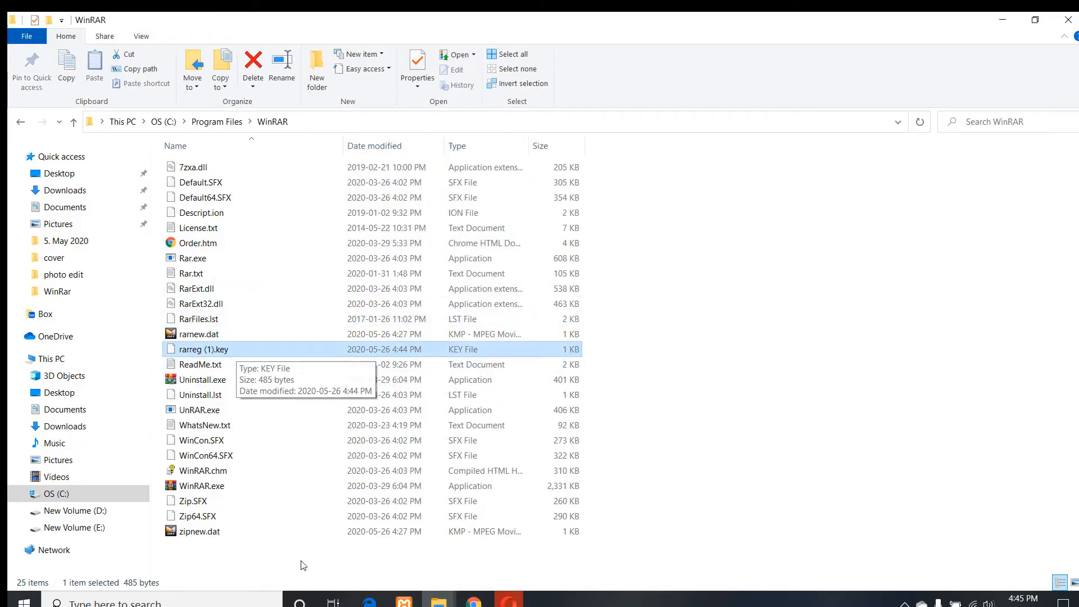
Launch WinRAR through Windows search to check its license status, and close it again.
{"action": "mouse_move", "coordinate": [473, 600]}
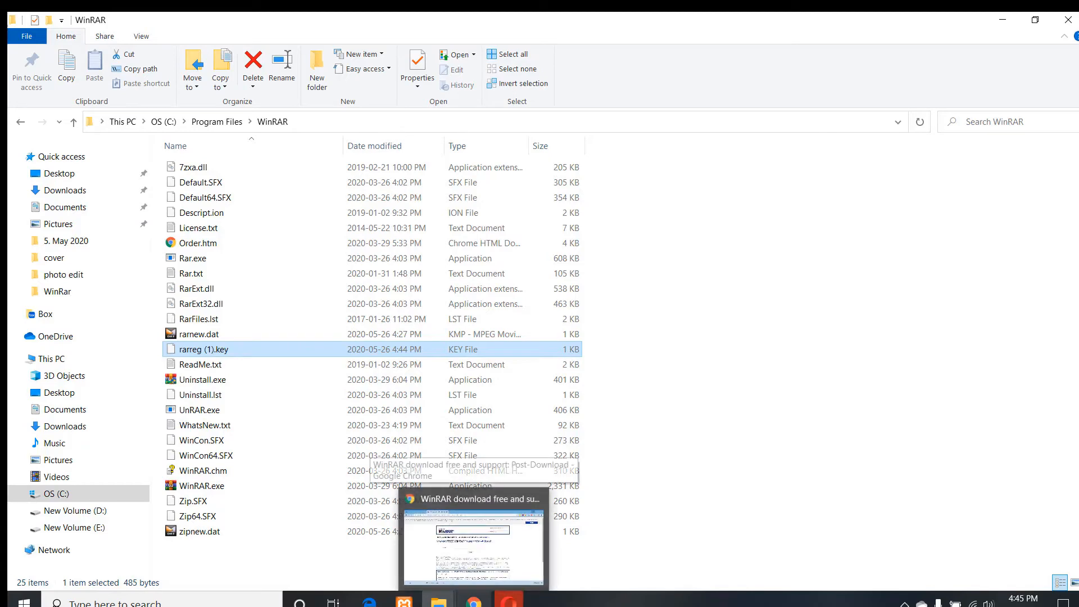
{"action": "left_click", "coordinate": [24, 600]}
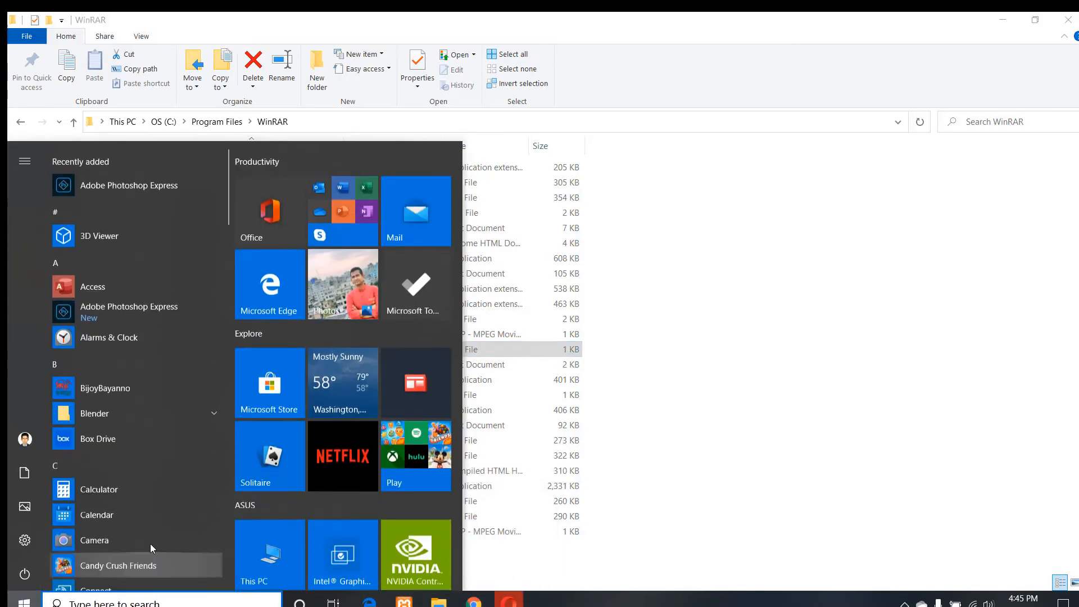
{"action": "type", "text": "w"}
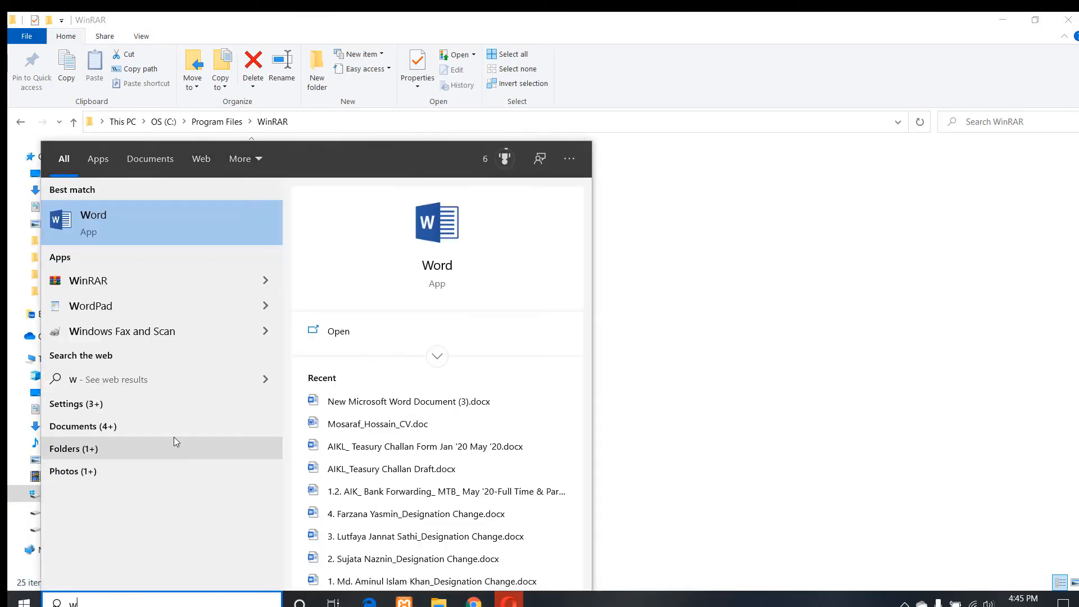
{"action": "left_click", "coordinate": [131, 279]}
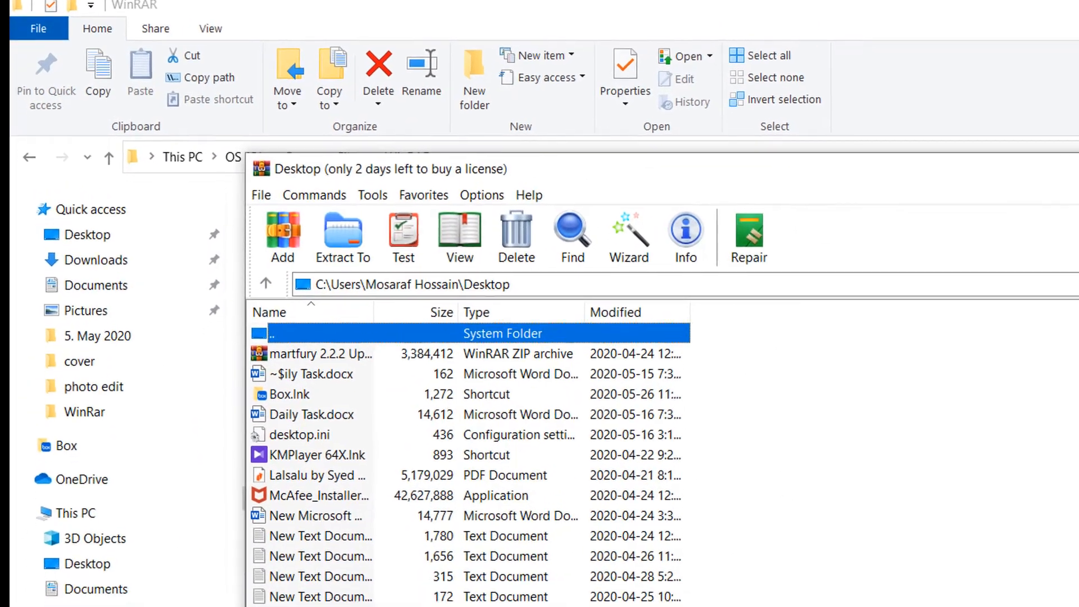
{"action": "left_click", "coordinate": [1074, 195]}
{"action": "left_click", "coordinate": [1068, 348]}
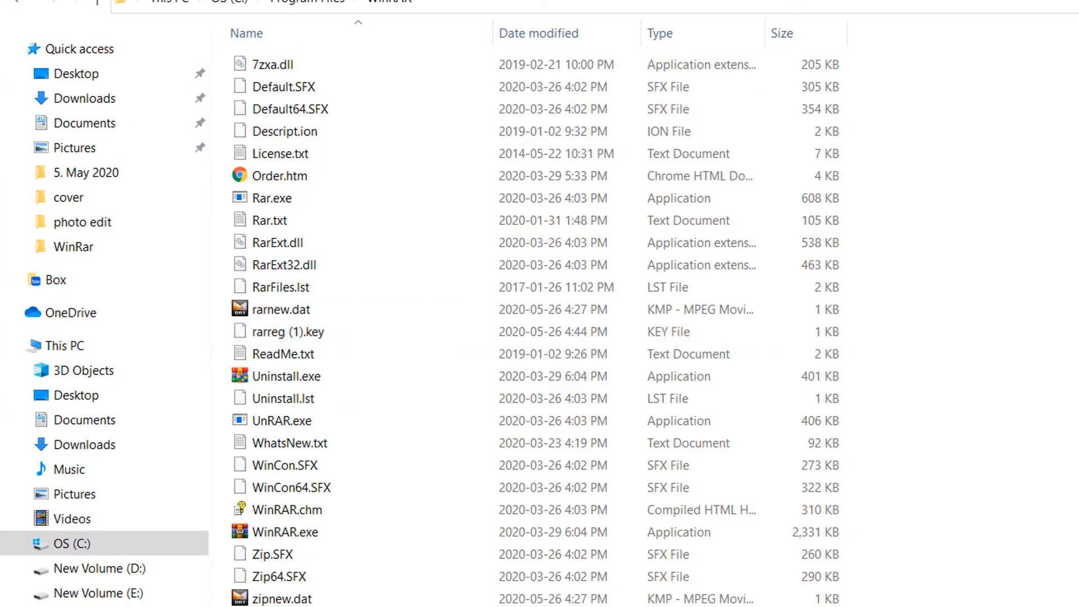
Rename rarreg (1).key in the WinRAR folder to rarreg.key, granting administrator permission for the change.
{"action": "left_click", "coordinate": [289, 334]}
{"action": "left_click", "coordinate": [289, 333]}
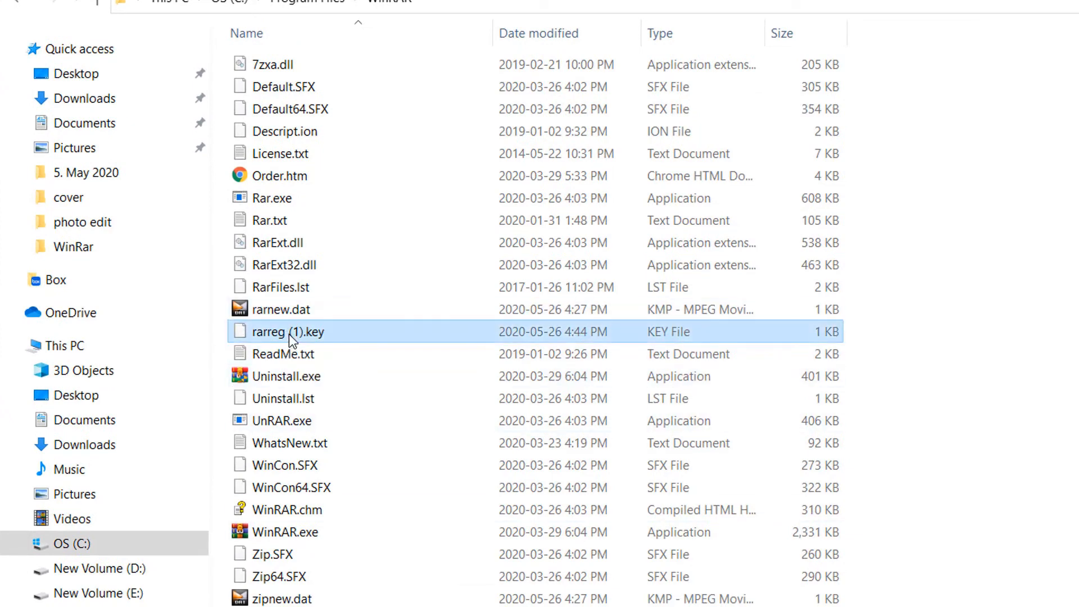
{"action": "left_click", "coordinate": [306, 332]}
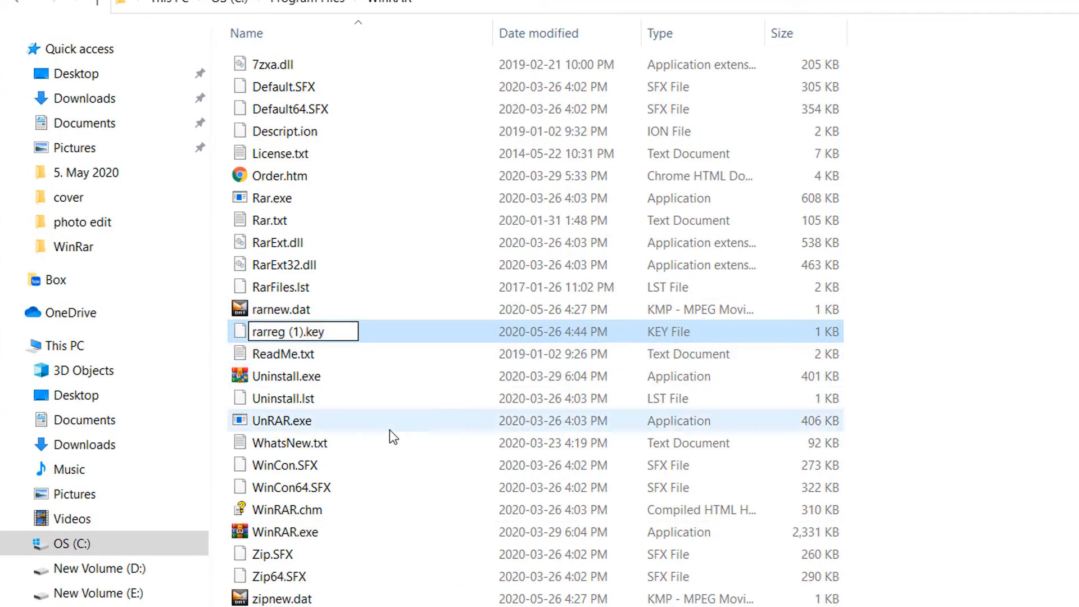
{"action": "key", "text": "BackSpace"}
{"action": "key", "text": "BackSpace"}
{"action": "key", "text": "BackSpace"}
{"action": "key", "text": "BackSpace"}
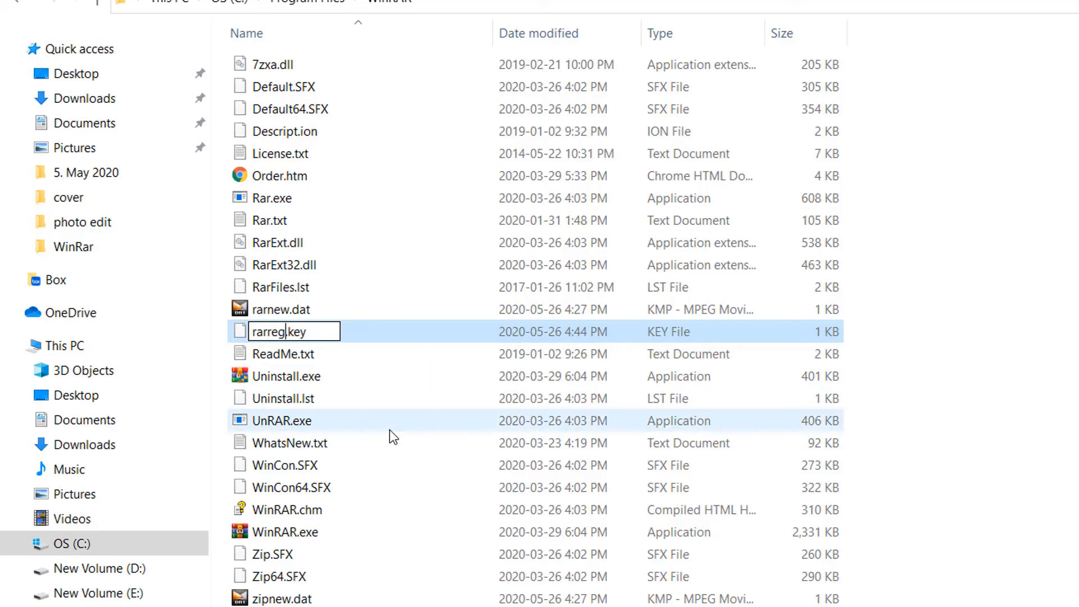
{"action": "key", "text": "Return"}
{"action": "left_click", "coordinate": [758, 352]}
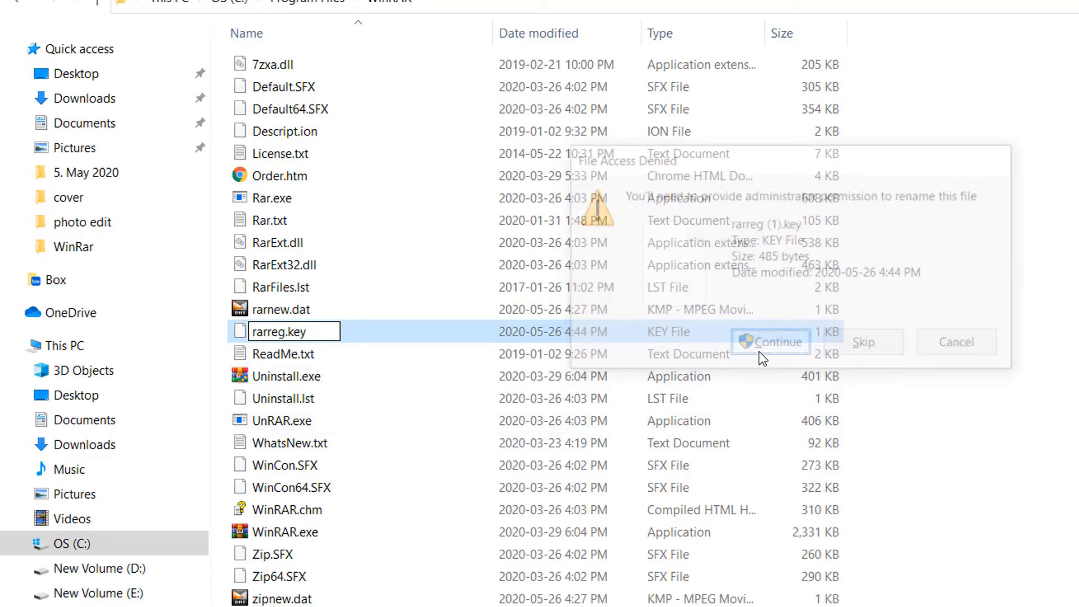
{"action": "right_click", "coordinate": [978, 289]}
{"action": "left_click", "coordinate": [1034, 372]}
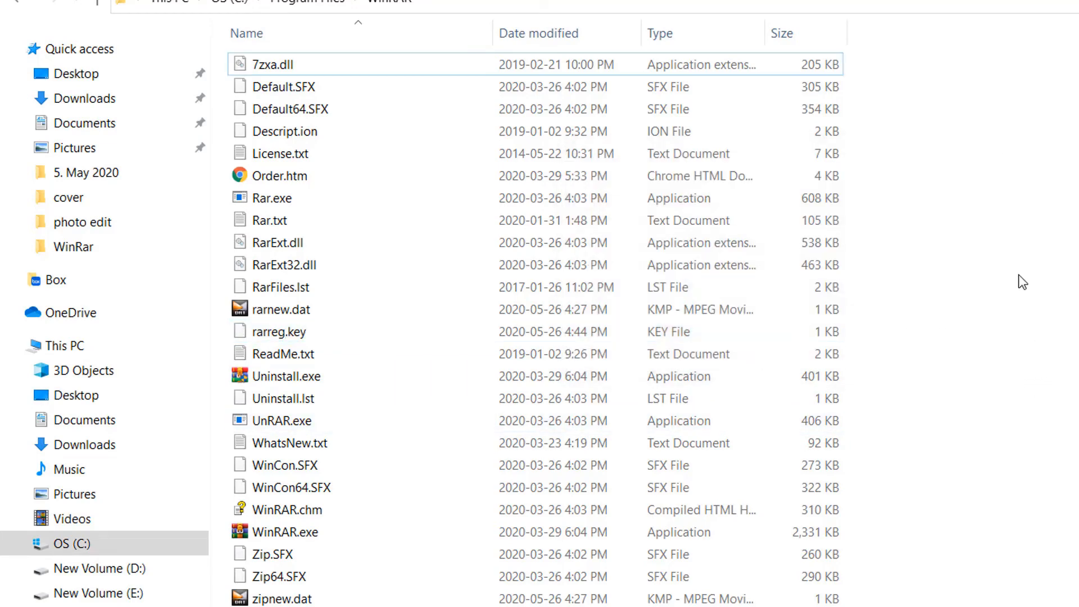
{"action": "right_click", "coordinate": [1019, 275]}
{"action": "left_click", "coordinate": [1055, 362]}
Launch WinRAR through Windows search and open its About information to check the registration status.
{"action": "key", "text": "super"}
{"action": "type", "text": "w"}
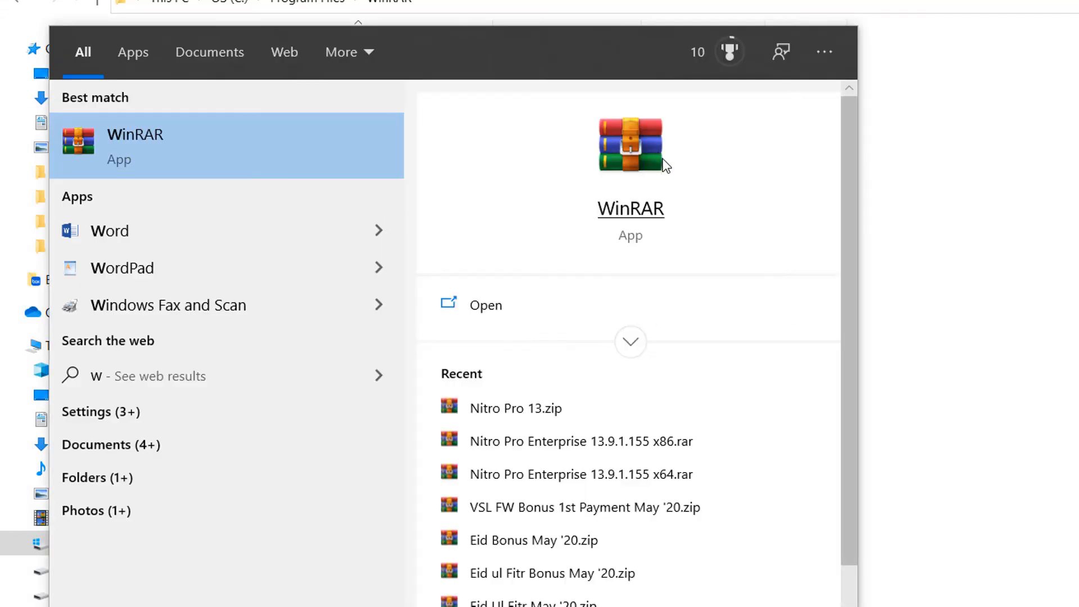
{"action": "left_click", "coordinate": [663, 159]}
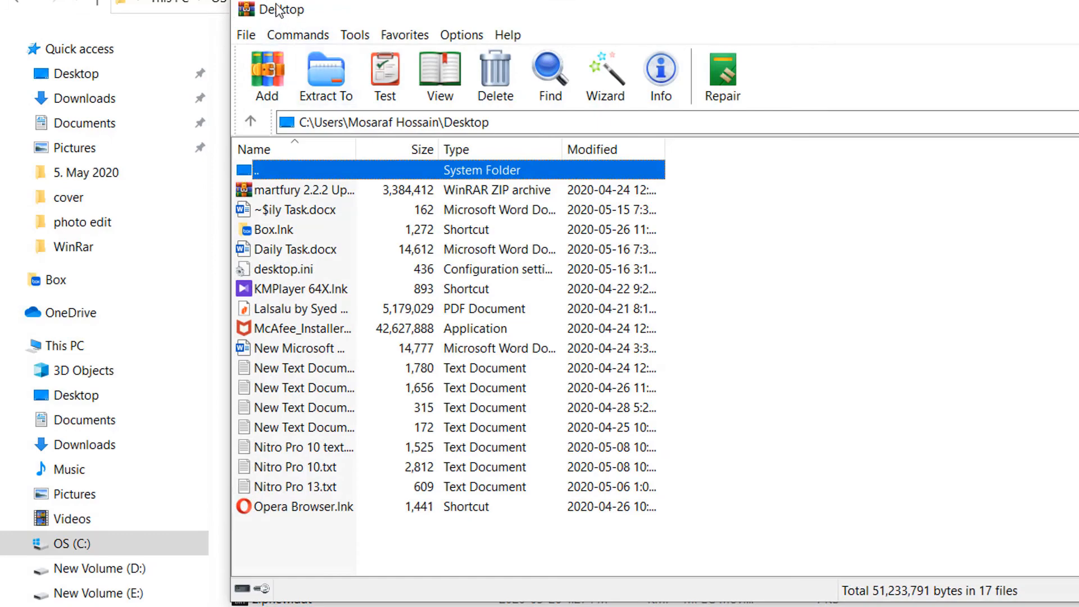
{"action": "left_click", "coordinate": [503, 37]}
{"action": "left_click", "coordinate": [537, 108]}
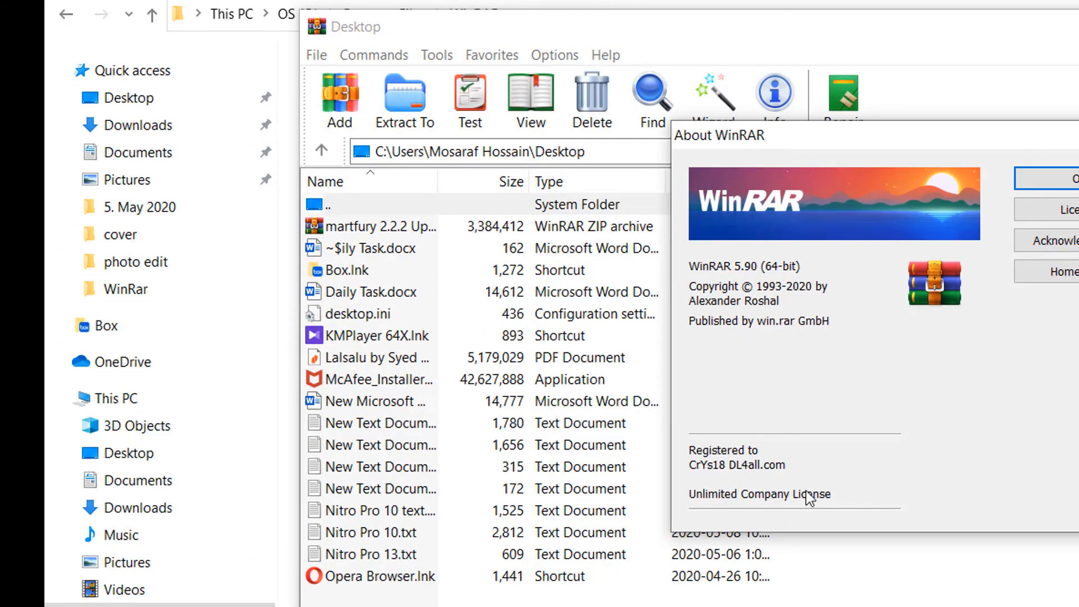
View the WinRAR license agreement from the About information, and close the help, the About dialog and WinRAR.
{"action": "left_click", "coordinate": [1050, 214]}
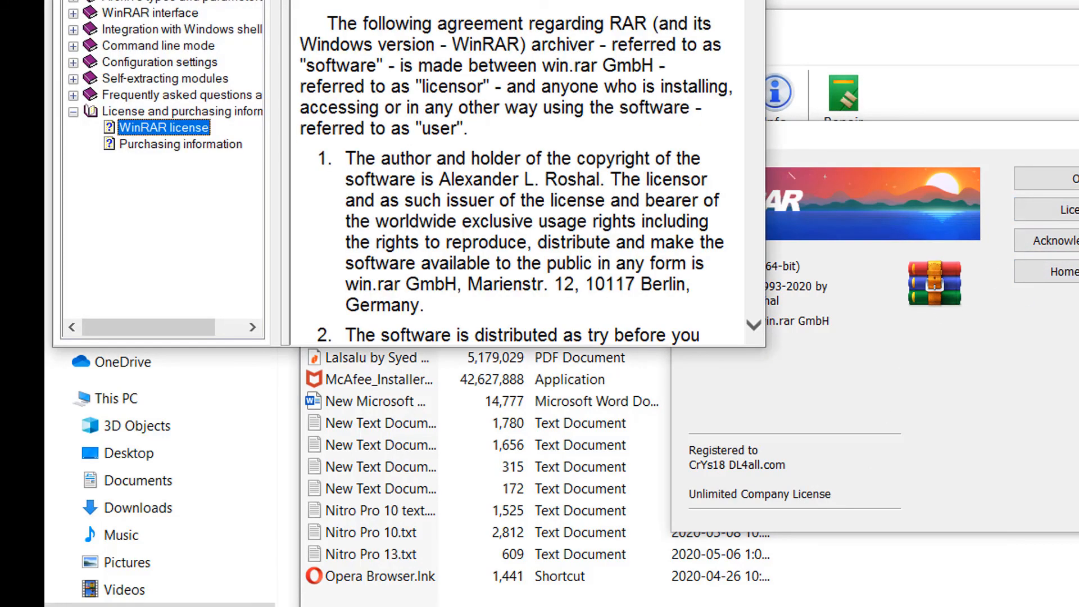
{"action": "key", "text": "alt+F4"}
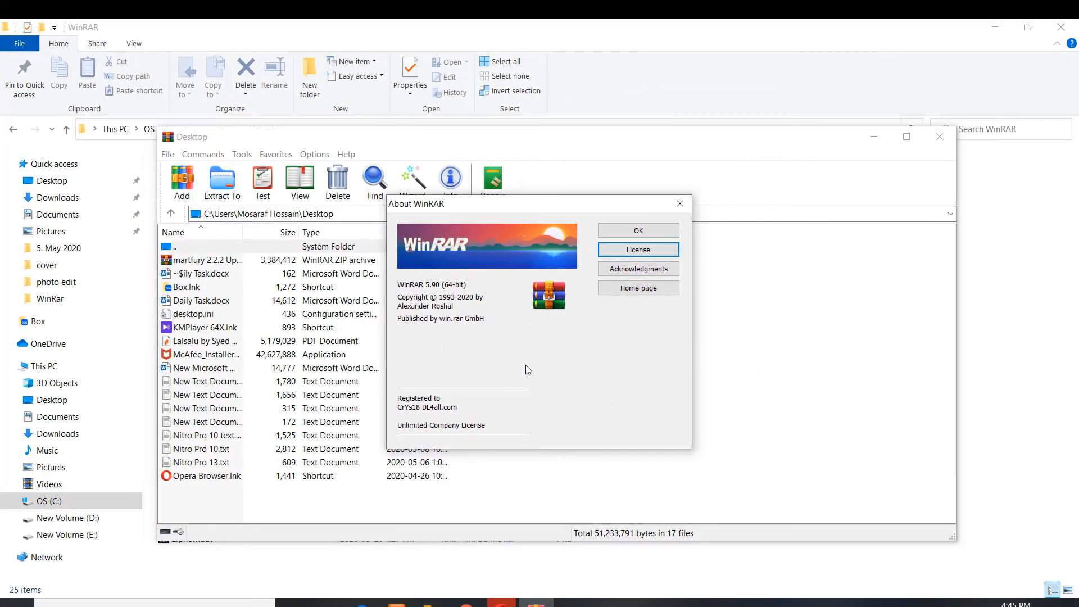
{"action": "left_click", "coordinate": [680, 203]}
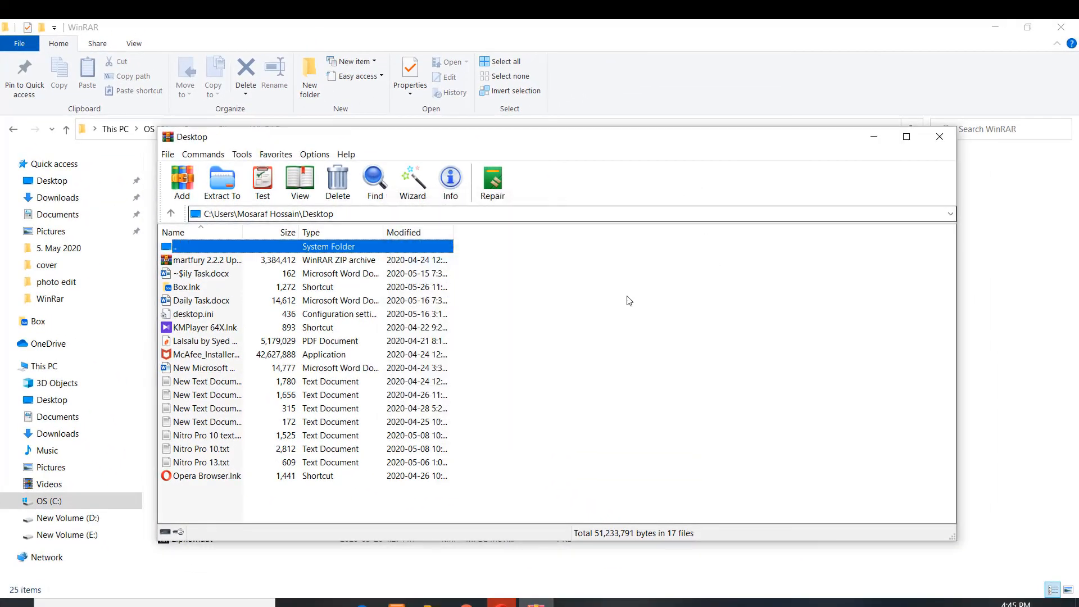
{"action": "left_click", "coordinate": [941, 137]}
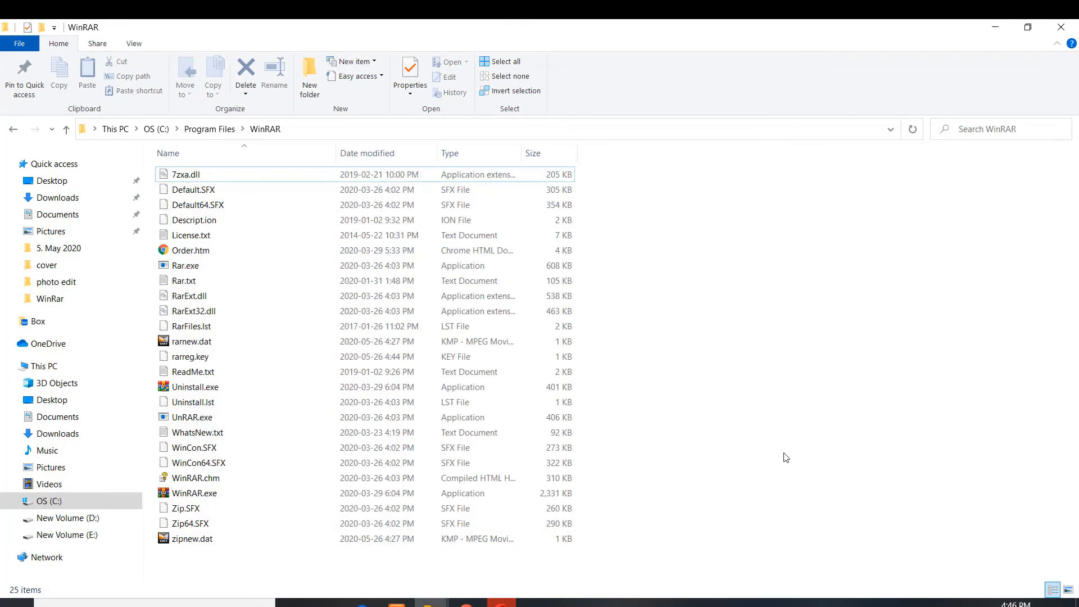